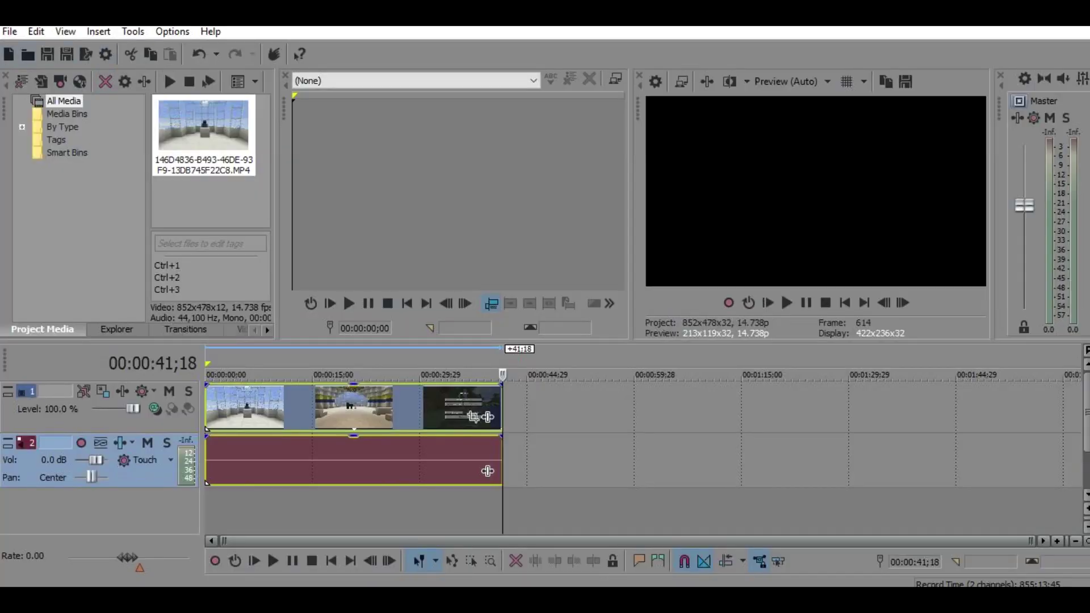
# Browse the Downloads folder for a media file to open, listing all file types
pyautogui.click(25, 57)
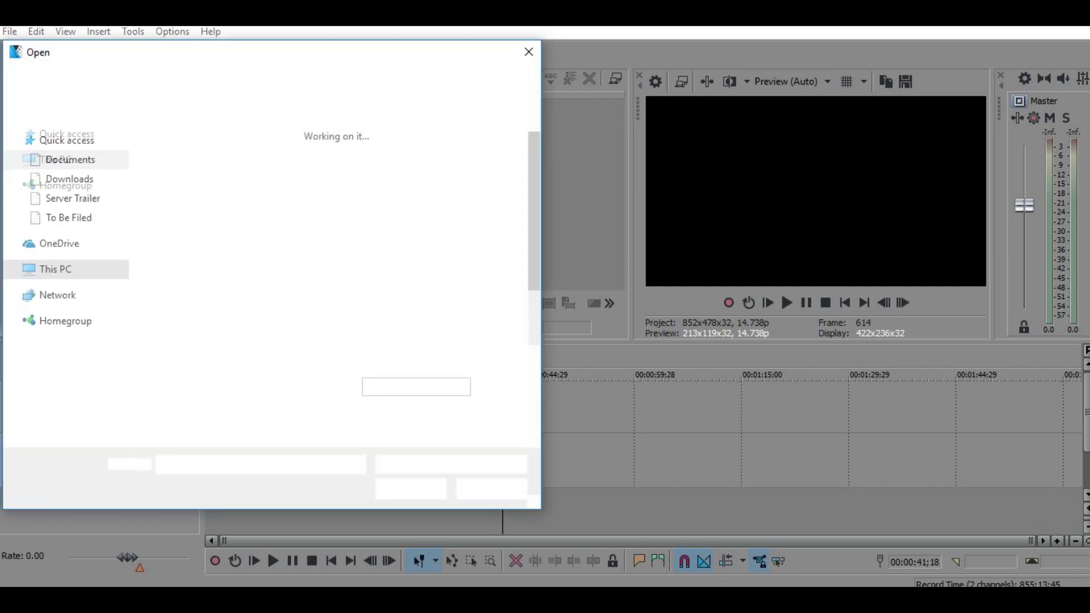
pyautogui.click(55, 237)
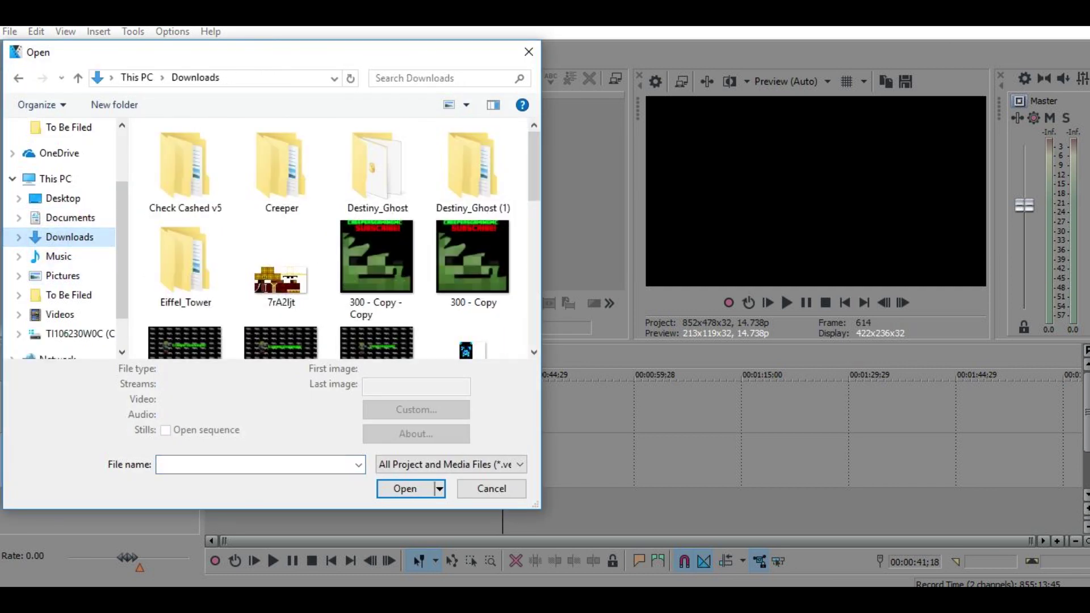
pyautogui.click(404, 466)
pyautogui.scroll(1, 431, 170)
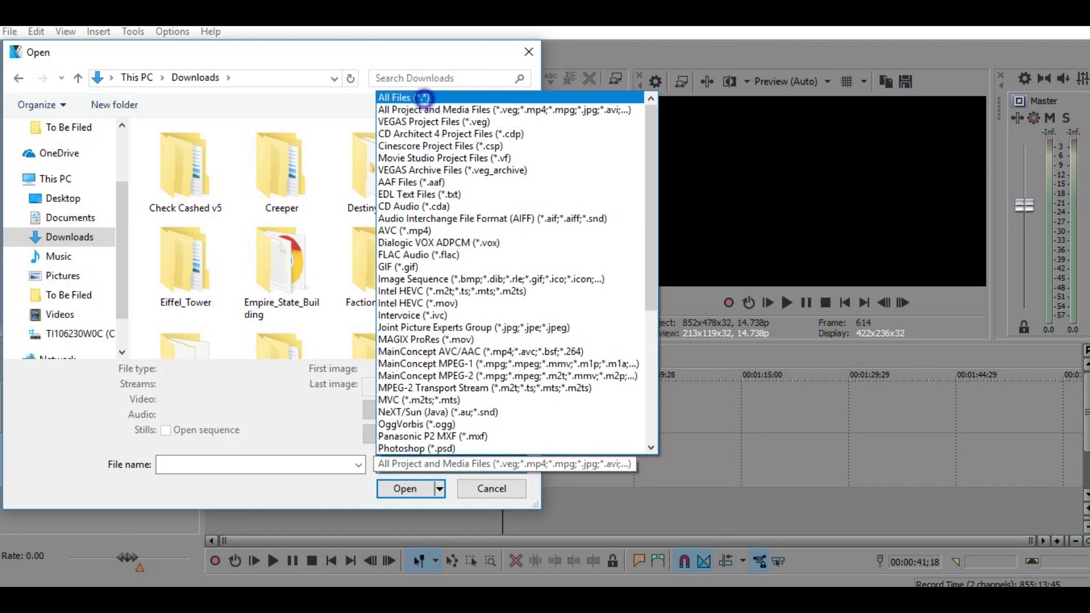
pyautogui.click(398, 97)
# Search Downloads for "noisia" and open the song as a new audio track on the timeline
pyautogui.scroll(-15, 282, 295)
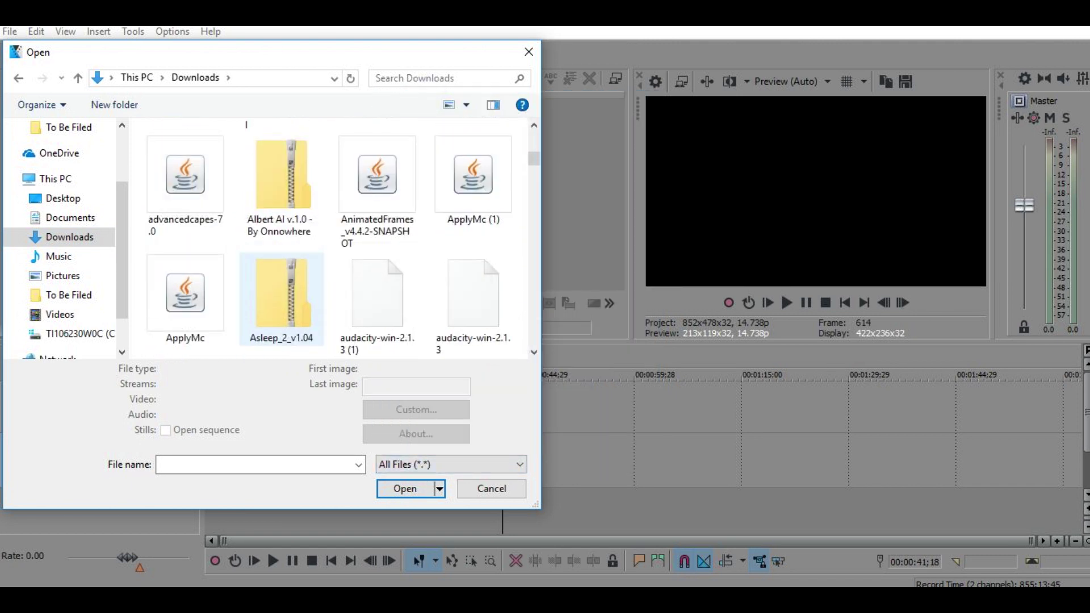
pyautogui.scroll(-3, 282, 295)
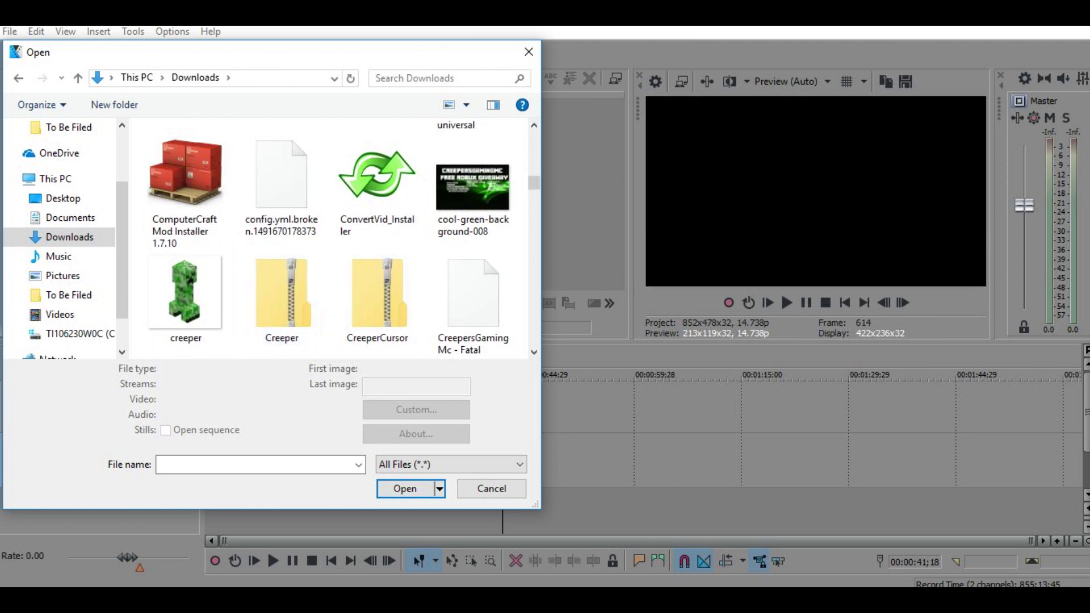
pyautogui.click(409, 79)
pyautogui.write('noisia')
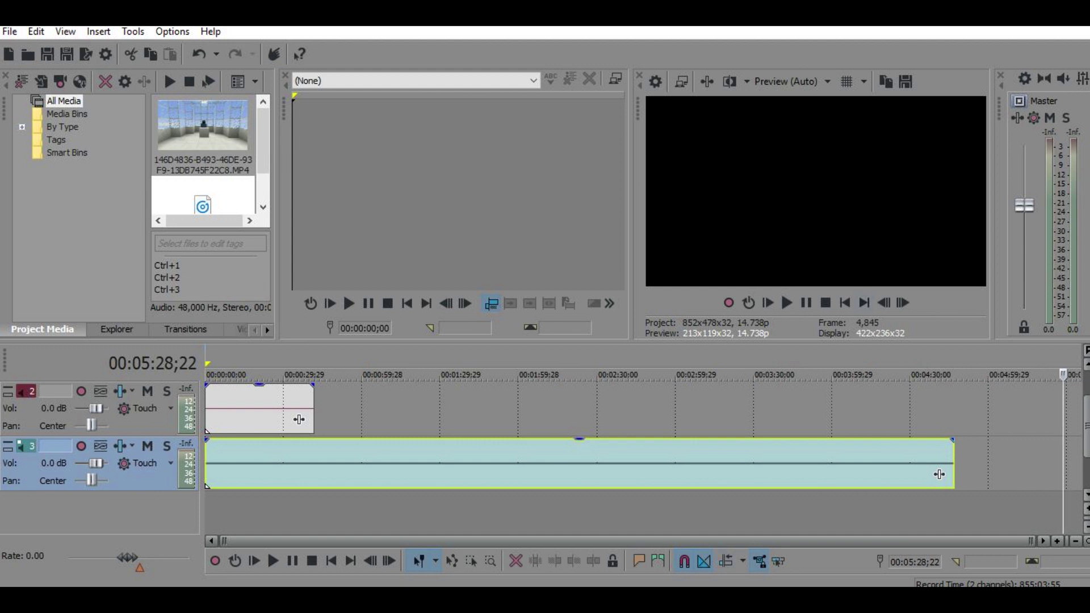
# Play the project from its start twice to check how the imported audio sounds
pyautogui.click(844, 302)
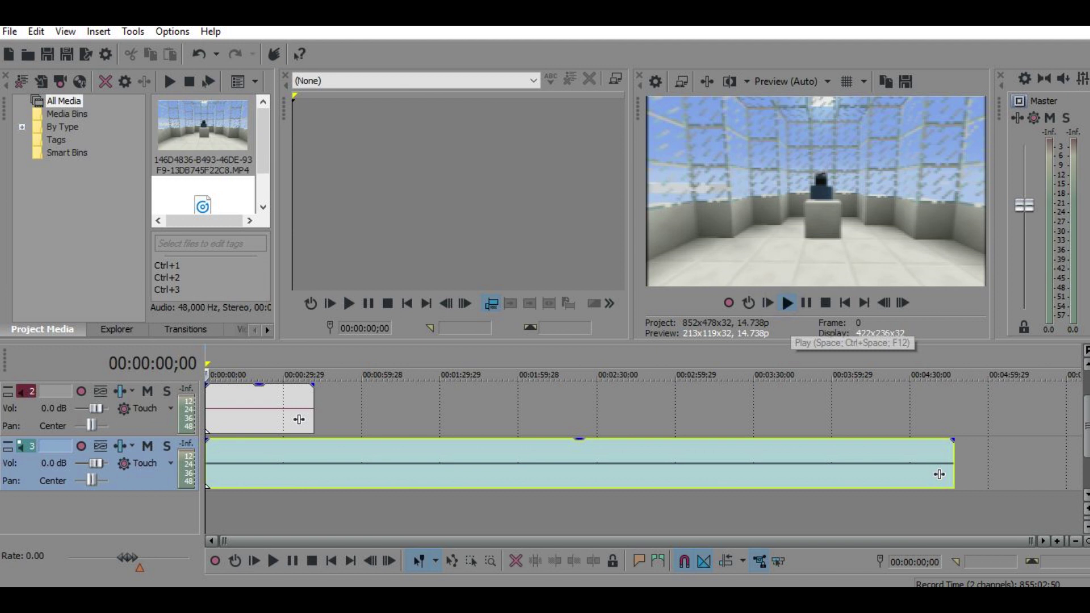
pyautogui.click(787, 303)
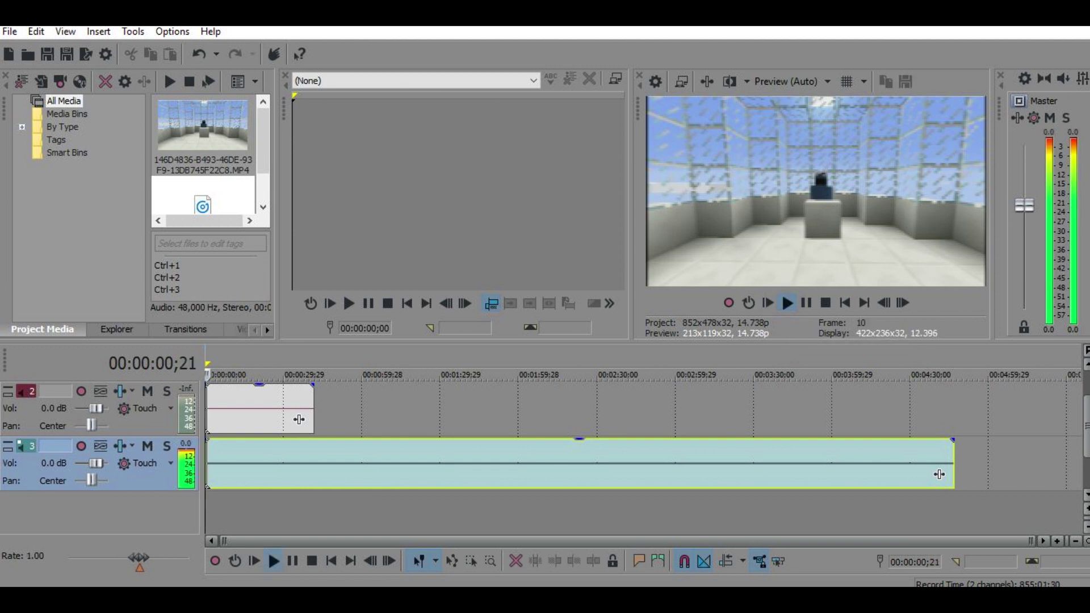
pyautogui.click(826, 302)
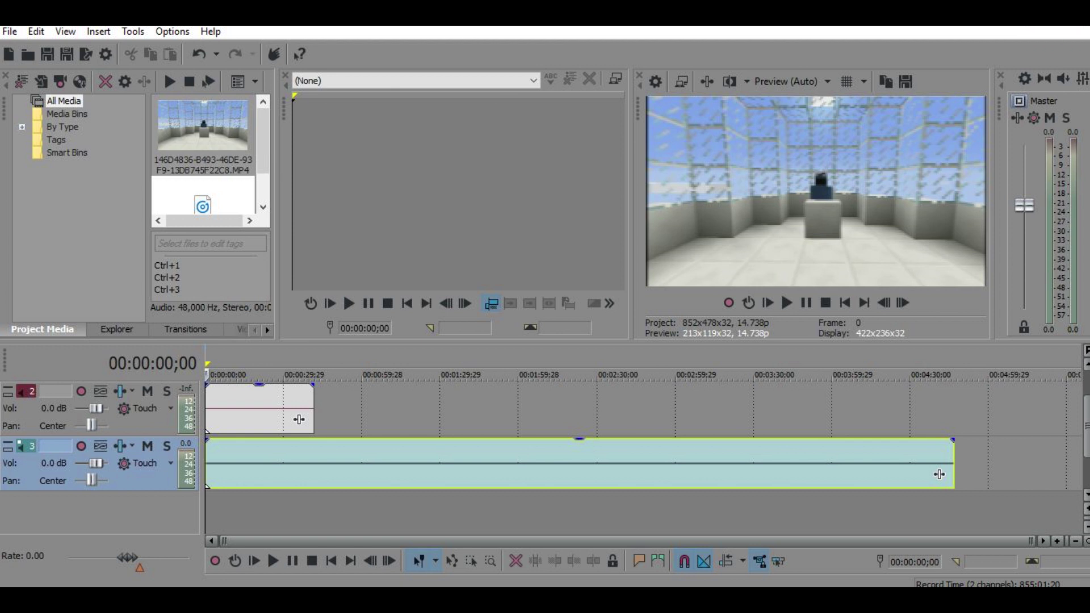
pyautogui.click(787, 303)
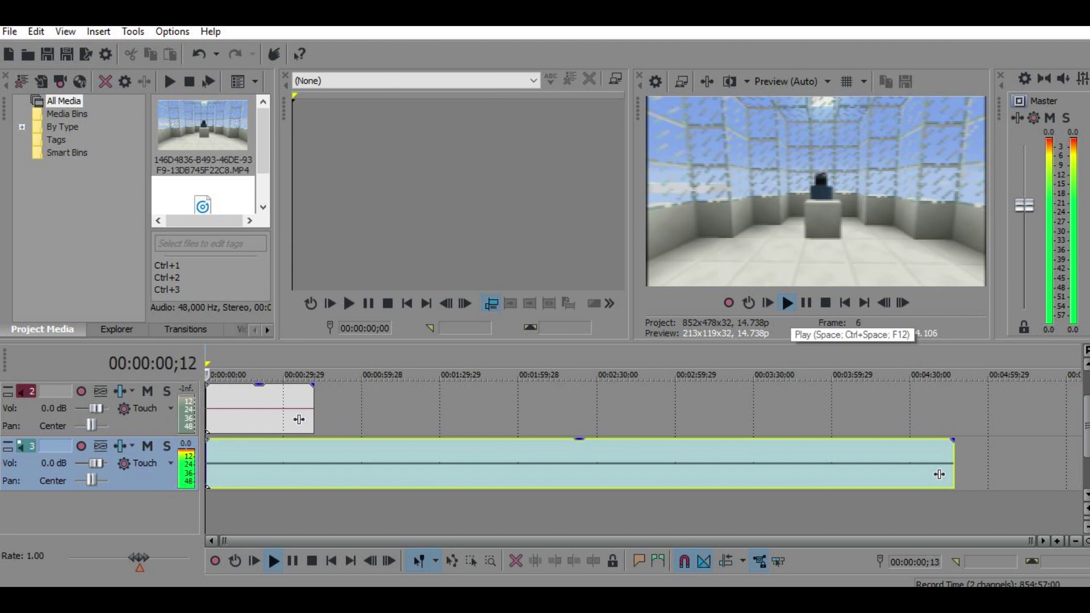
pyautogui.click(805, 303)
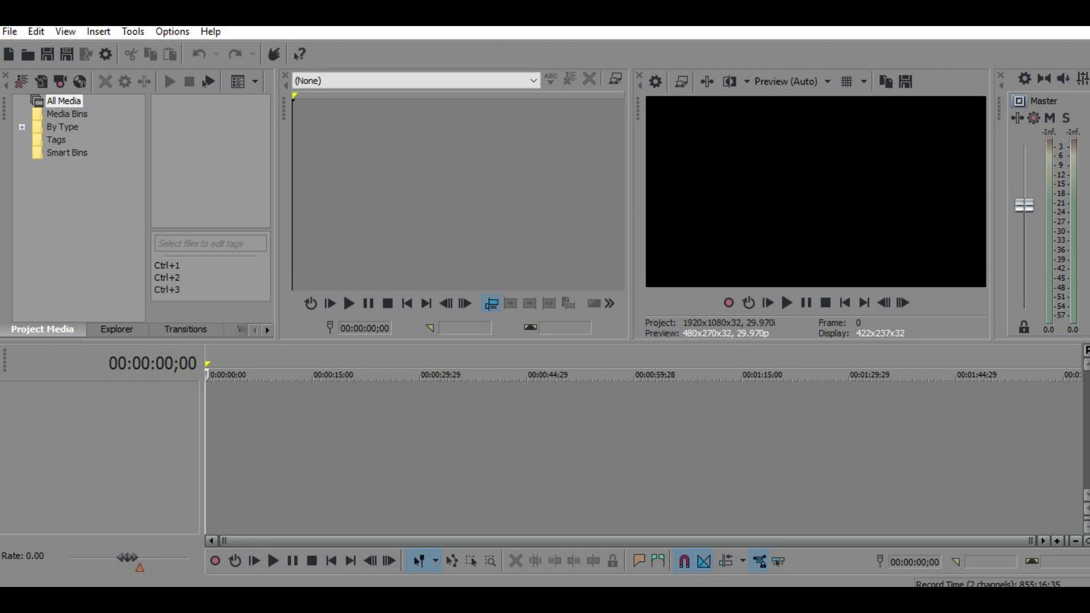
# Look through the Downloads folder in File Explorer, and minimize its window
pyautogui.moveTo(479, 599)
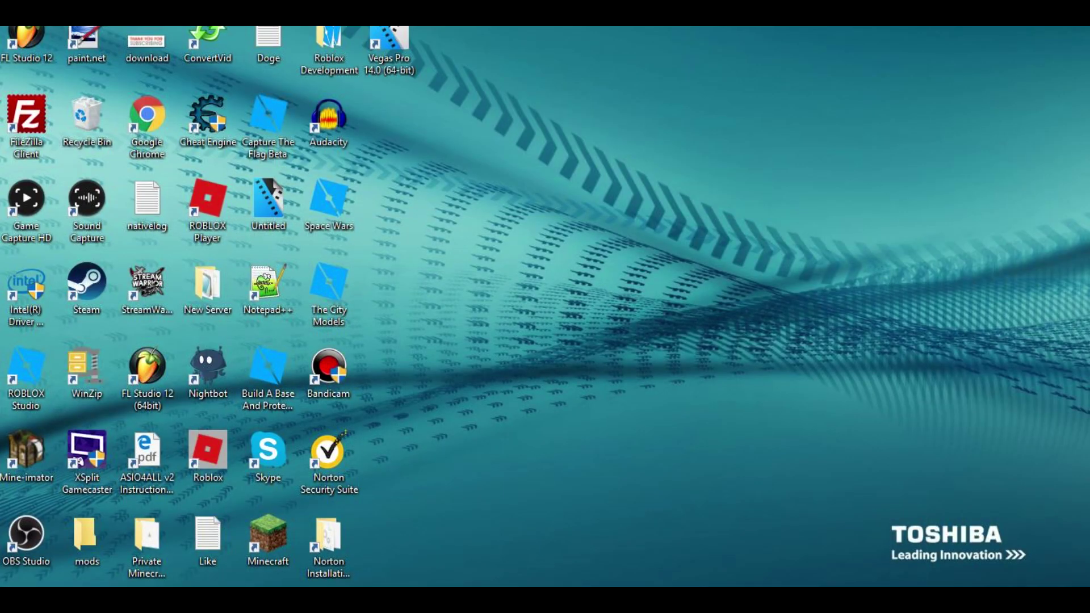
pyautogui.moveTo(479, 599)
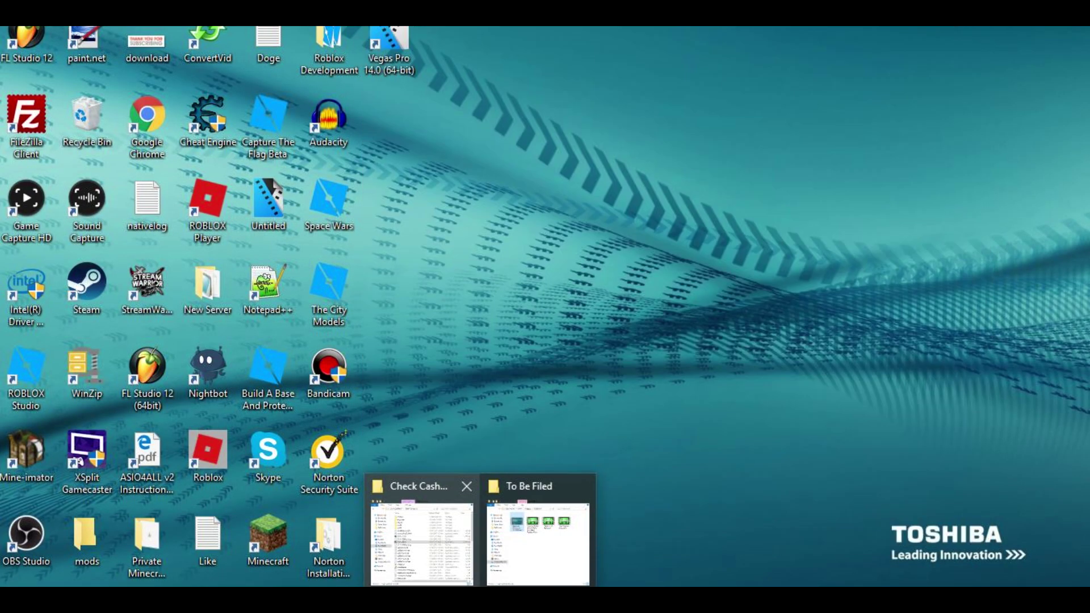
pyautogui.click(425, 525)
pyautogui.click(413, 162)
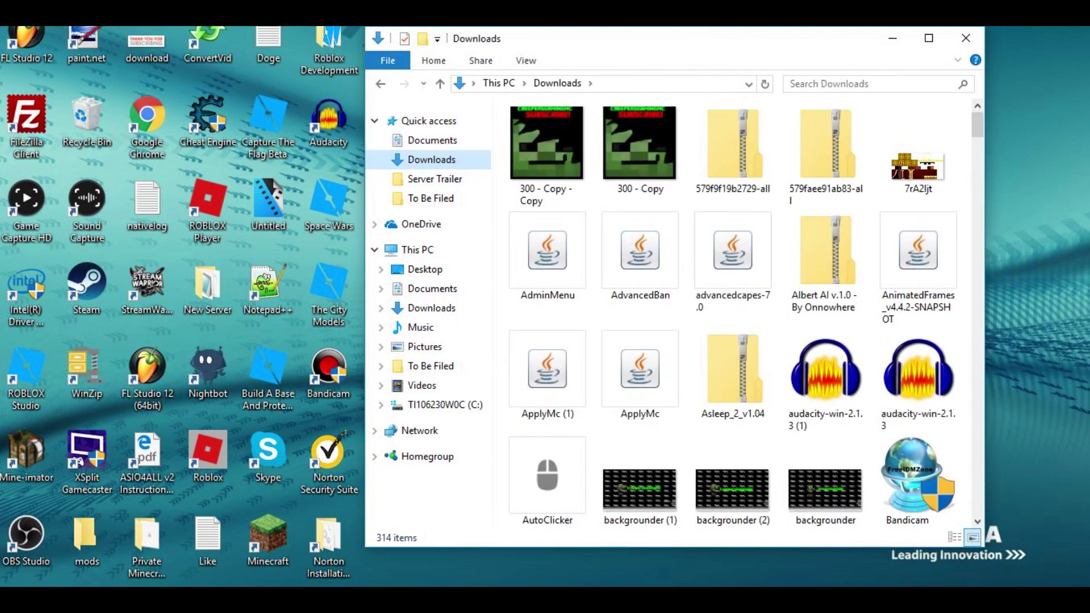
pyautogui.scroll(-5, 825, 148)
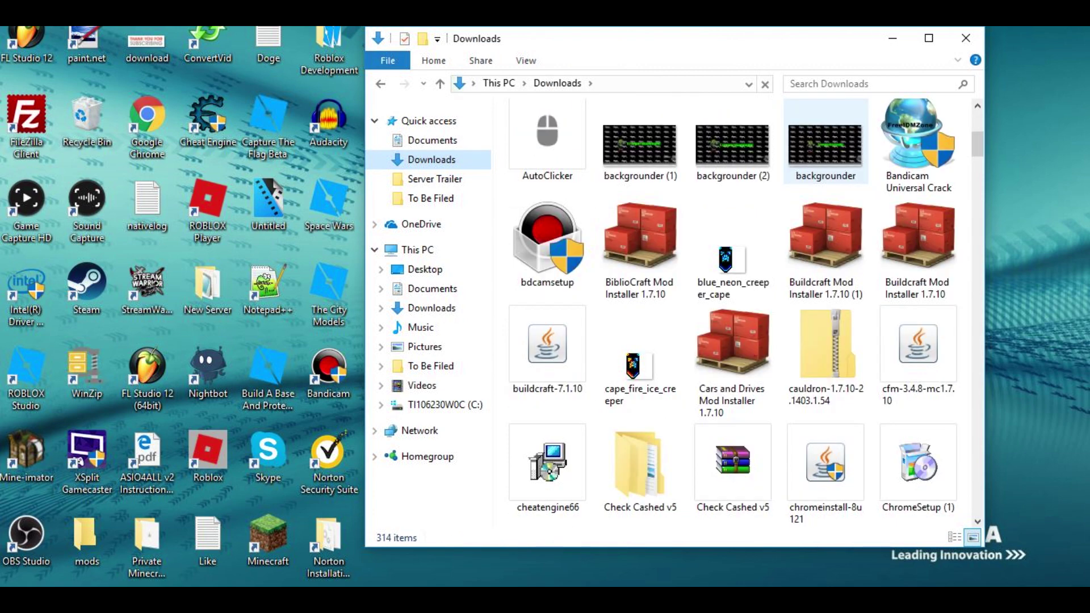
pyautogui.scroll(2, 825, 147)
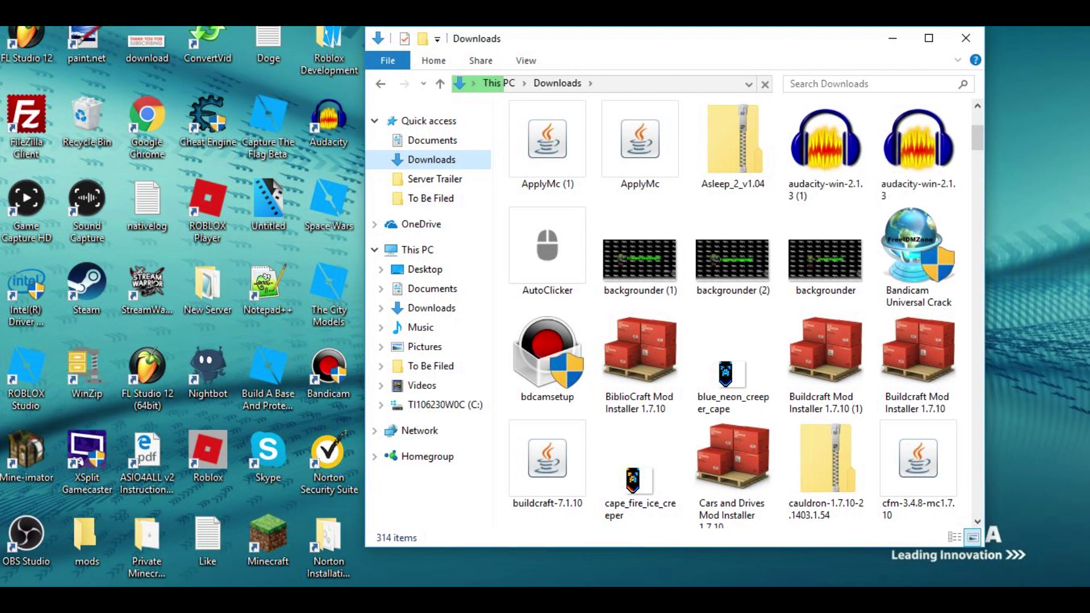
pyautogui.click(892, 38)
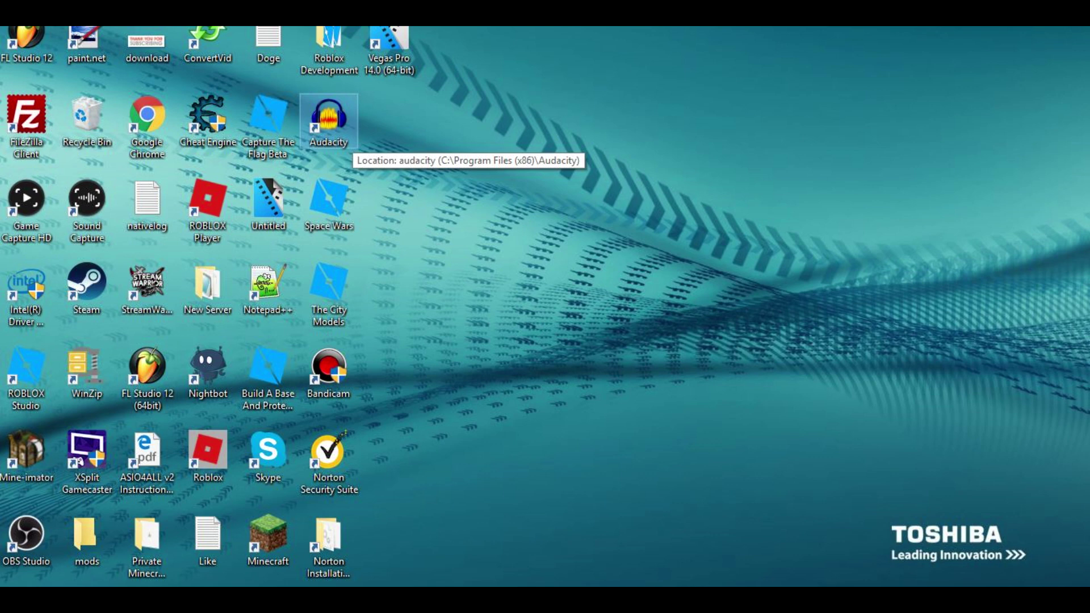
# Launch Audacity, dismiss the welcome message and create a new empty project
pyautogui.doubleClick(328, 121)
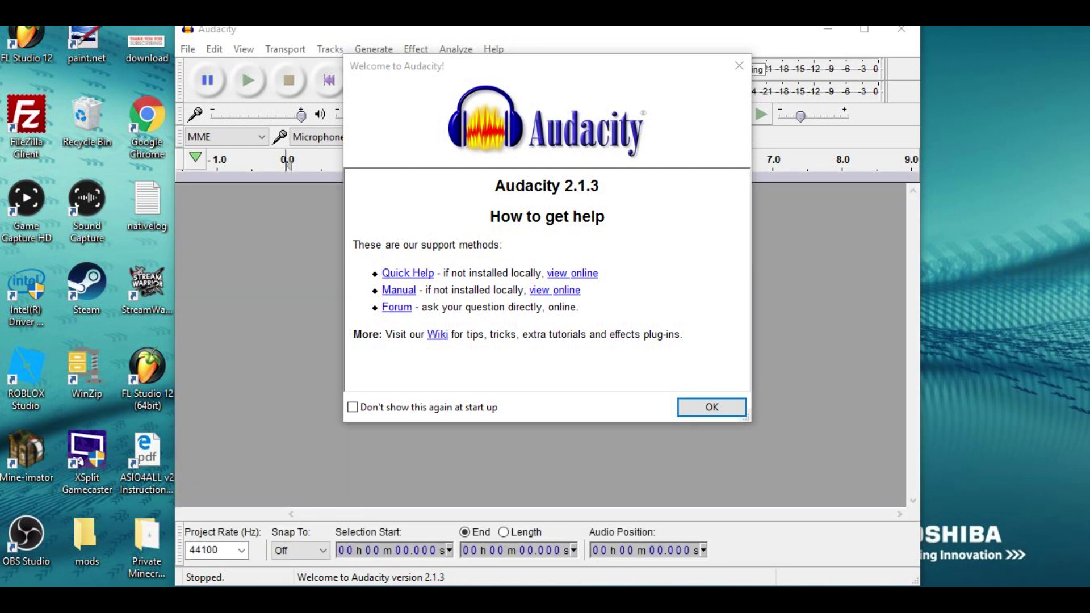
pyautogui.click(729, 406)
pyautogui.click(188, 50)
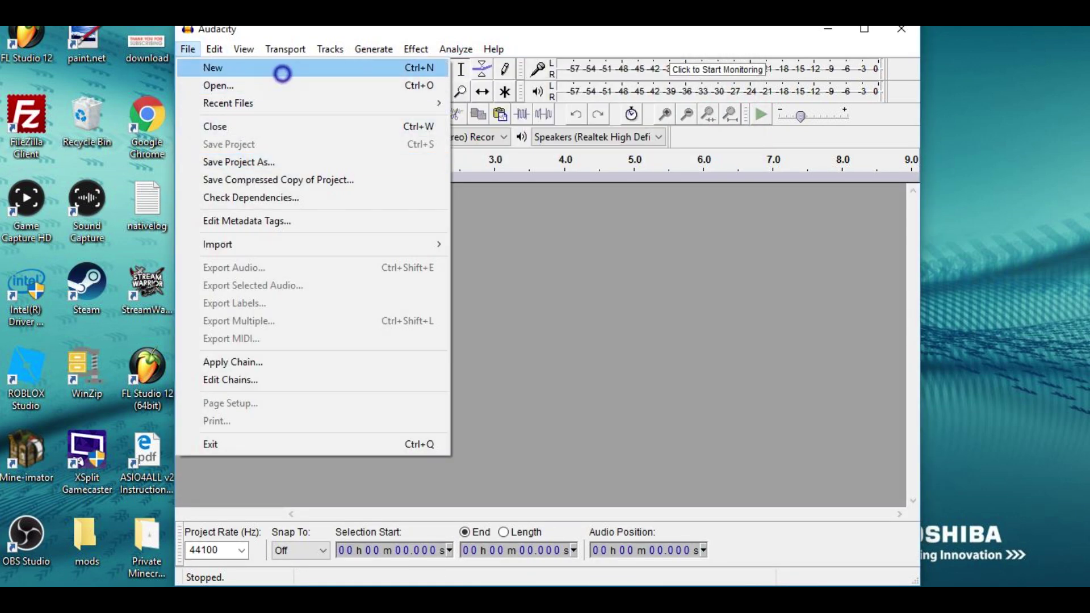
pyautogui.click(279, 70)
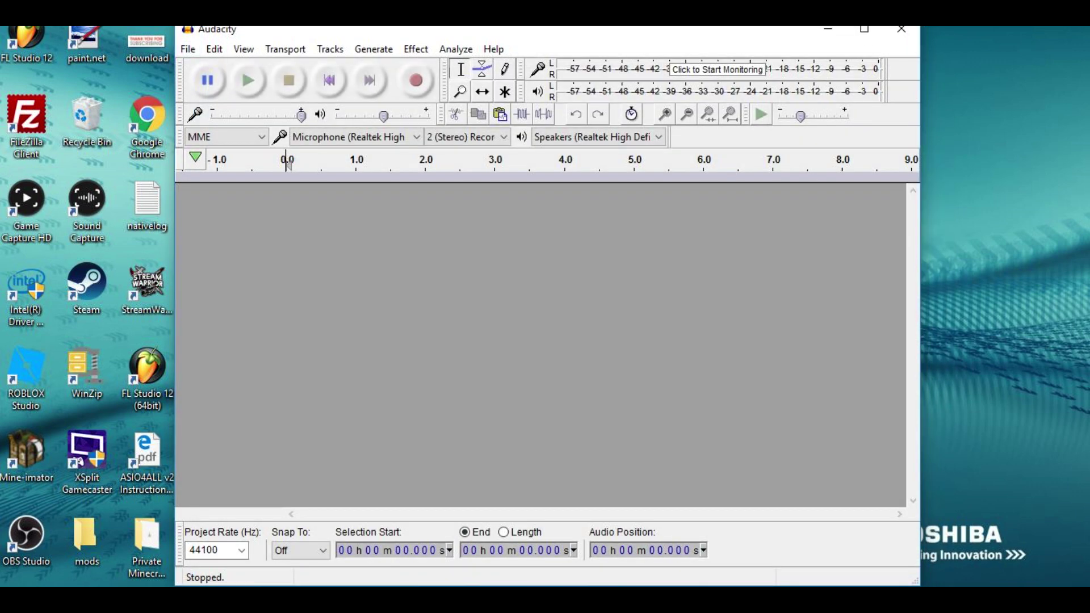
# Open the audio file "Noisia - Tommy's Theme (Official Video)" from the Downloads folder in Audacity
pyautogui.click(187, 49)
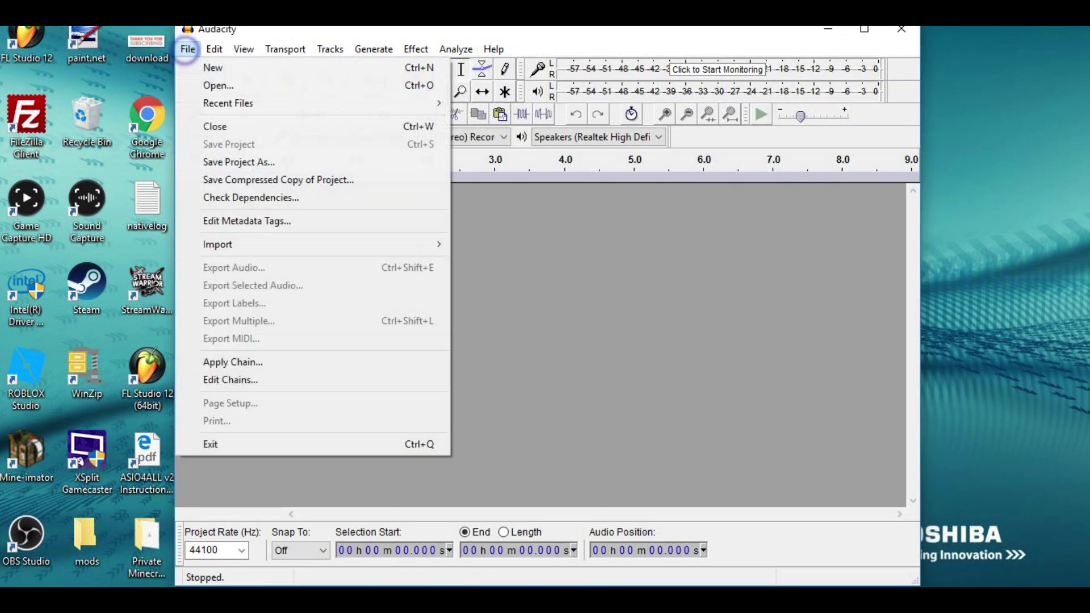
pyautogui.click(210, 85)
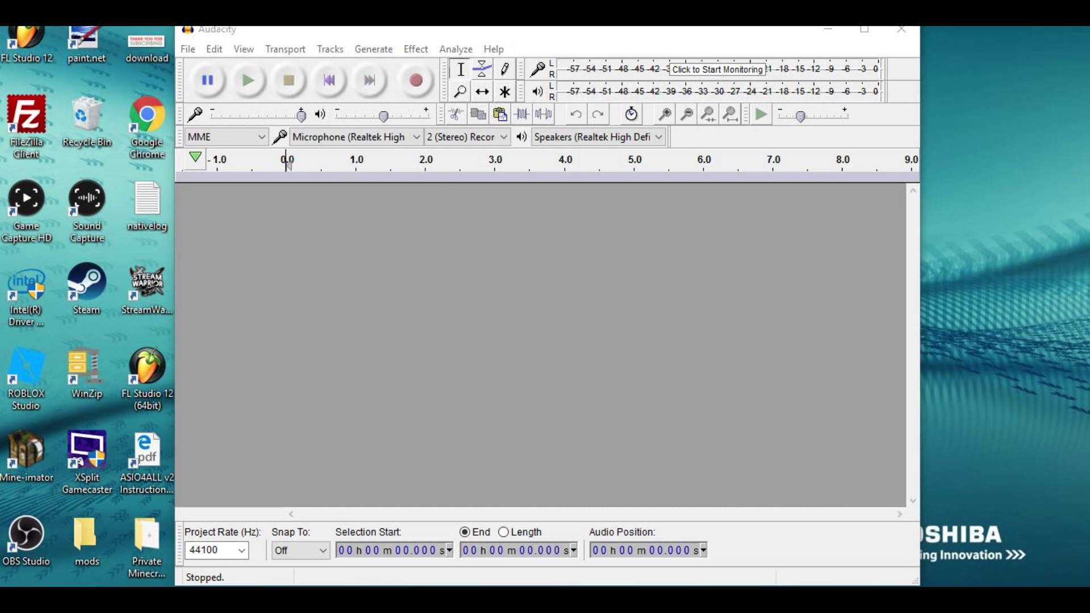
pyautogui.hotkey('ctrl', 'o')
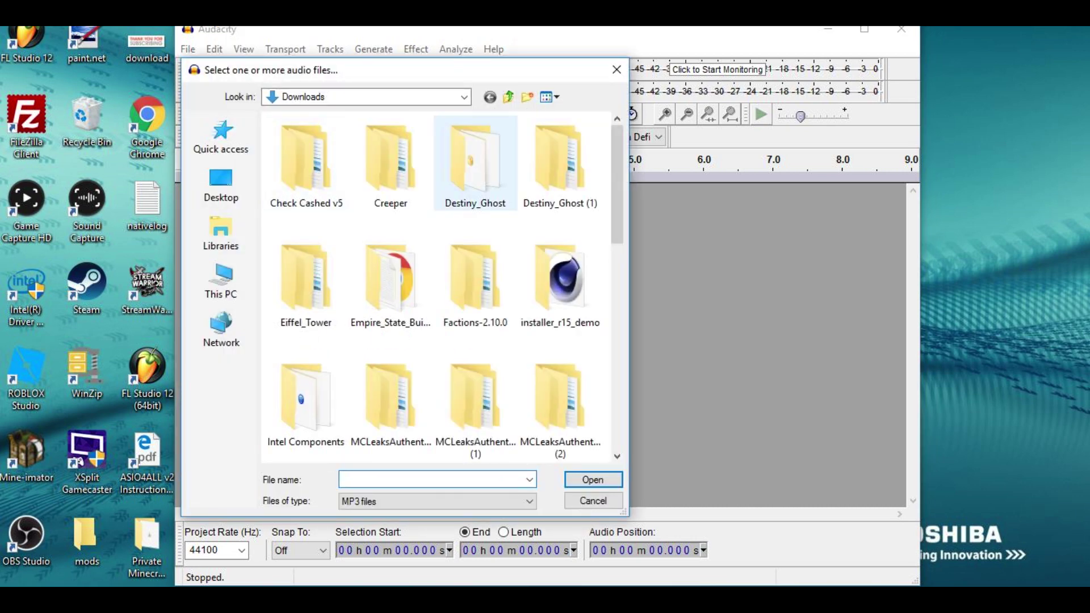
pyautogui.scroll(-3, 558, 221)
pyautogui.scroll(-10, 437, 286)
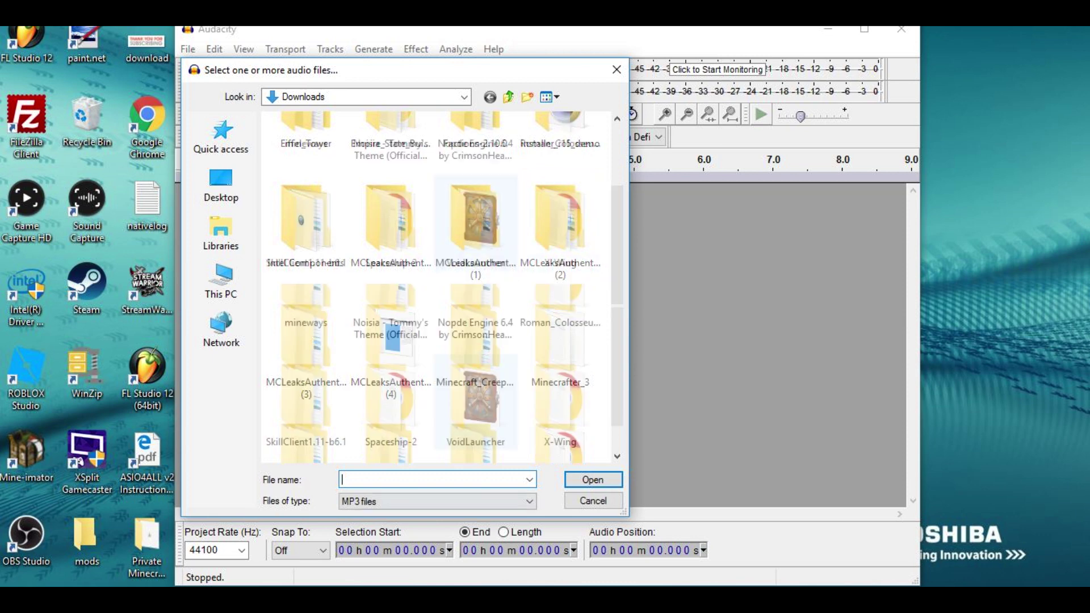
pyautogui.scroll(15, 437, 287)
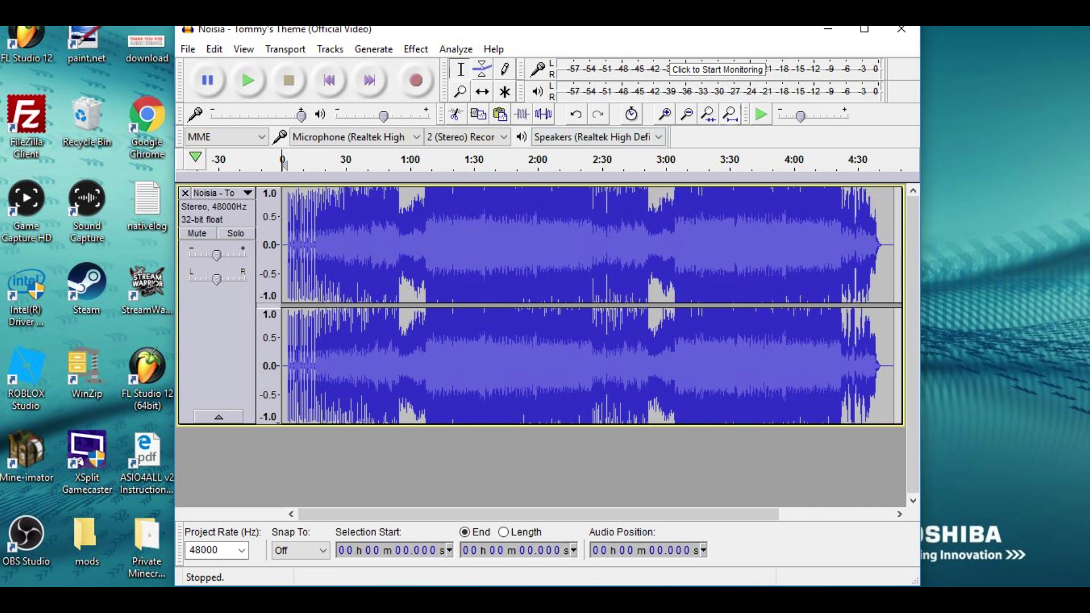
# Play the first few seconds of the opened song and pause playback
pyautogui.click(248, 80)
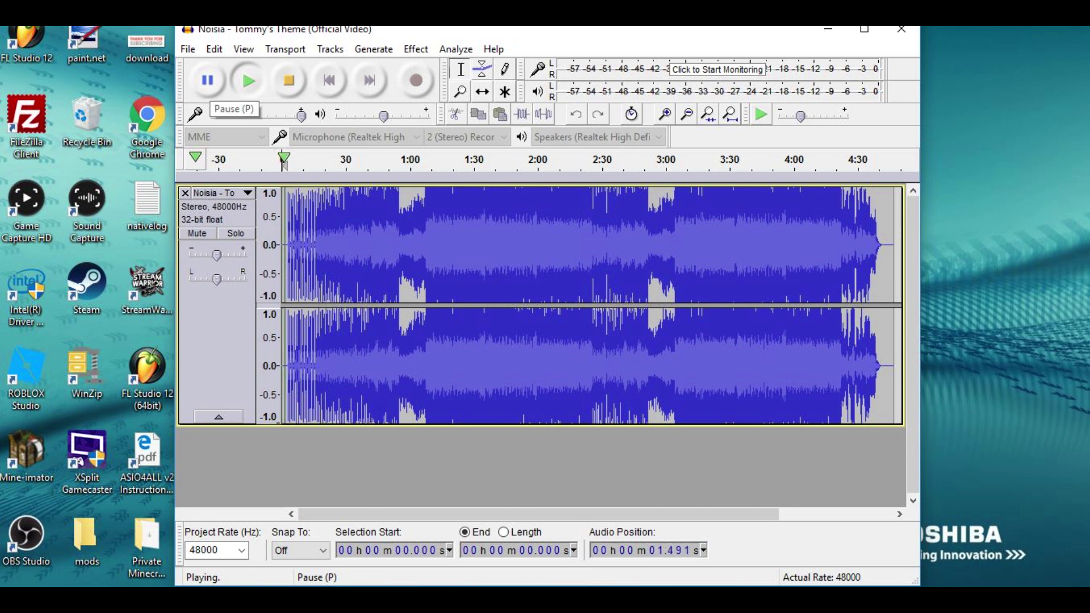
pyautogui.click(208, 85)
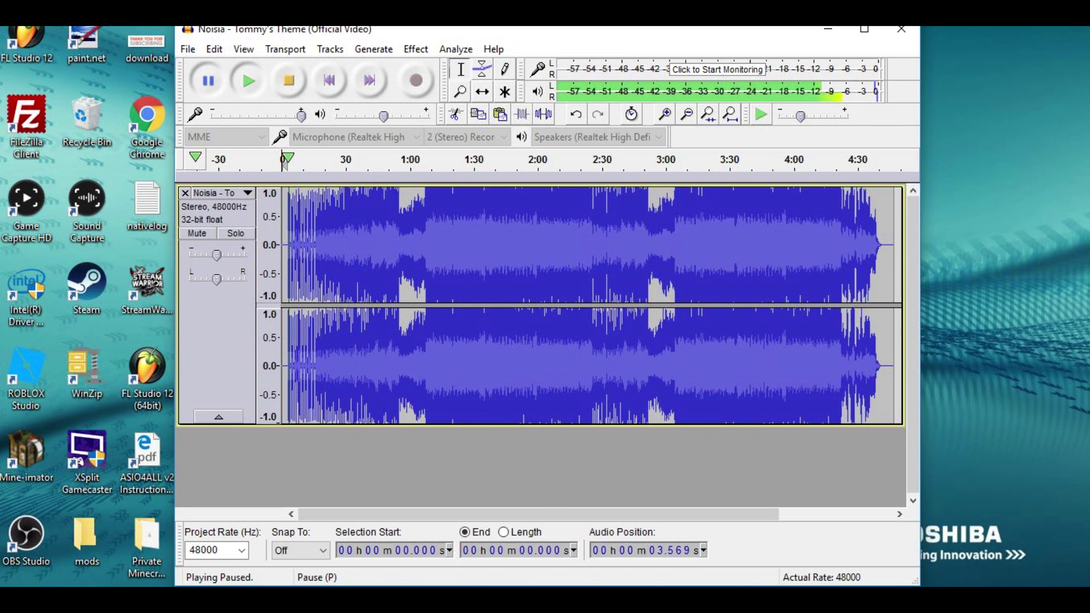
pyautogui.click(187, 48)
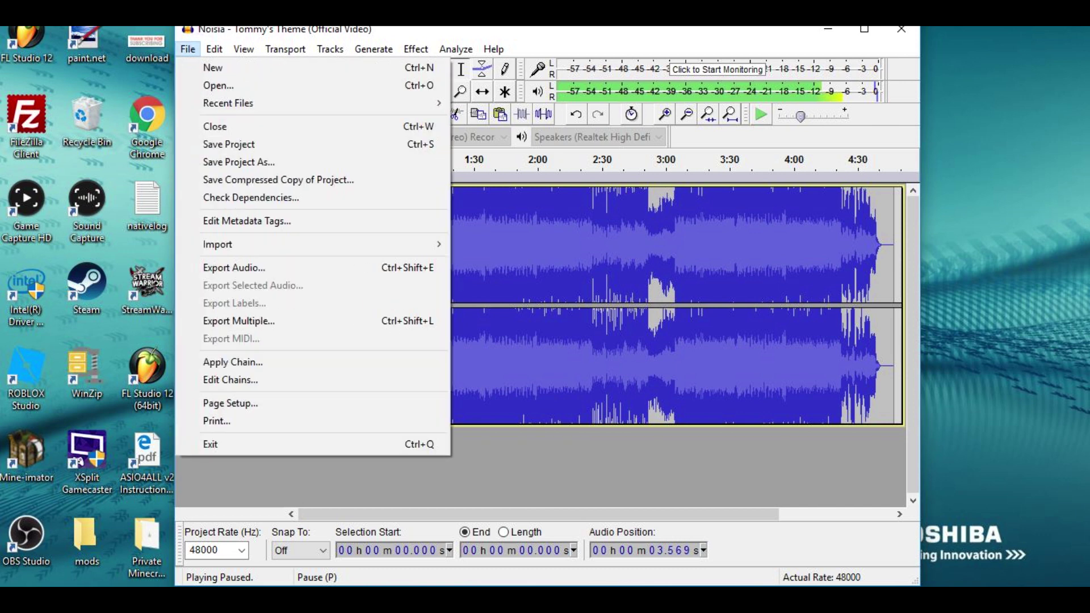
pyautogui.hotkey('ctrl', 'alt', 'd')
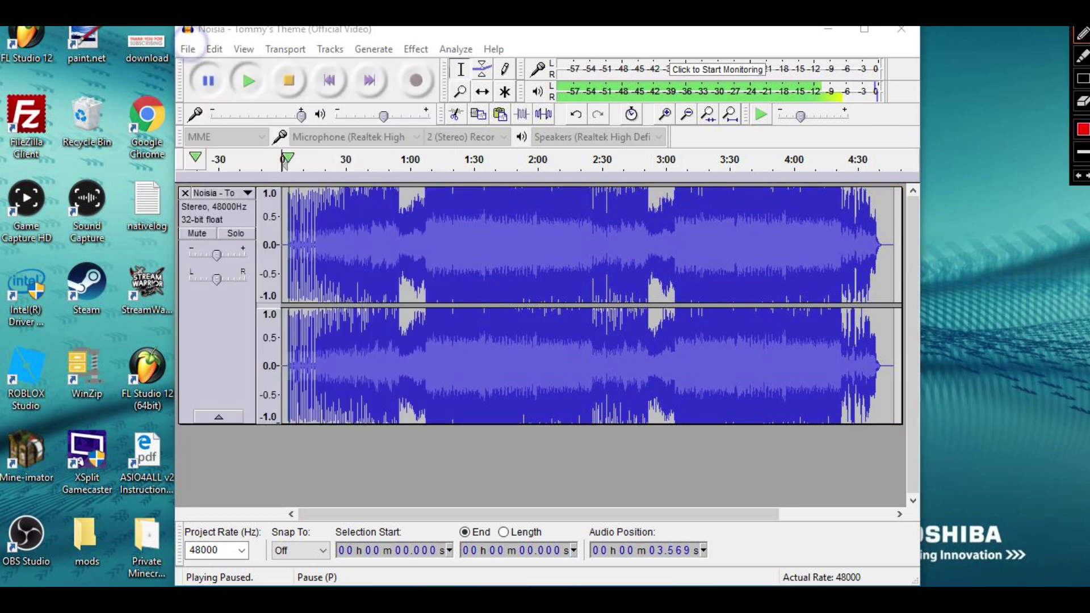
pyautogui.moveTo(186, 43)
pyautogui.mouseDown()
pyautogui.moveTo(177, 61)
pyautogui.moveTo(200, 57)
pyautogui.moveTo(192, 41)
pyautogui.mouseUp()
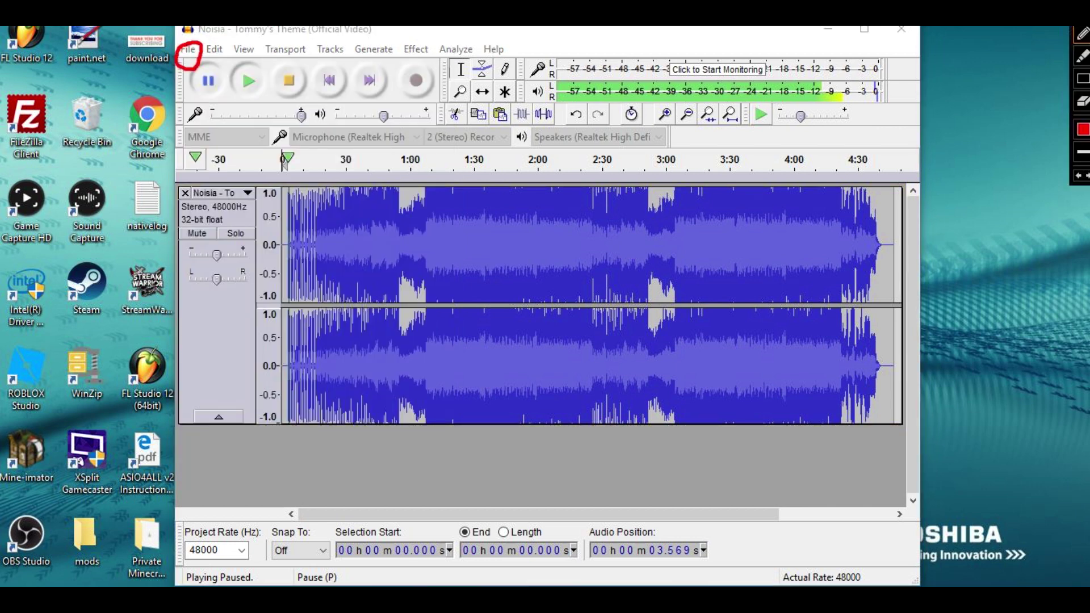
pyautogui.press('Escape')
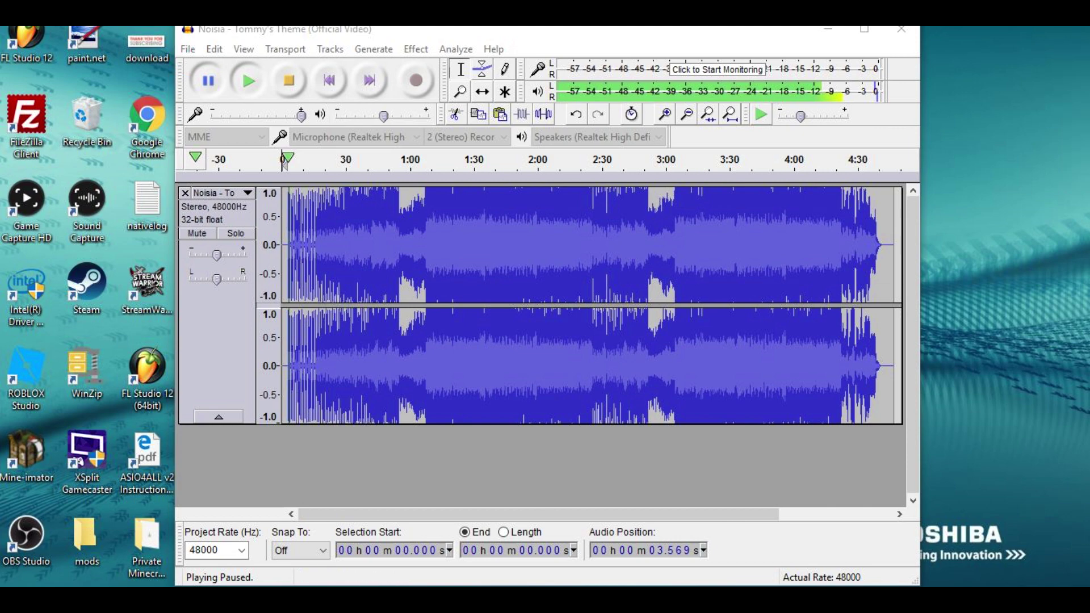
# Start an audio export of the song and name the exported file "Copyrighted Music"
pyautogui.click(188, 49)
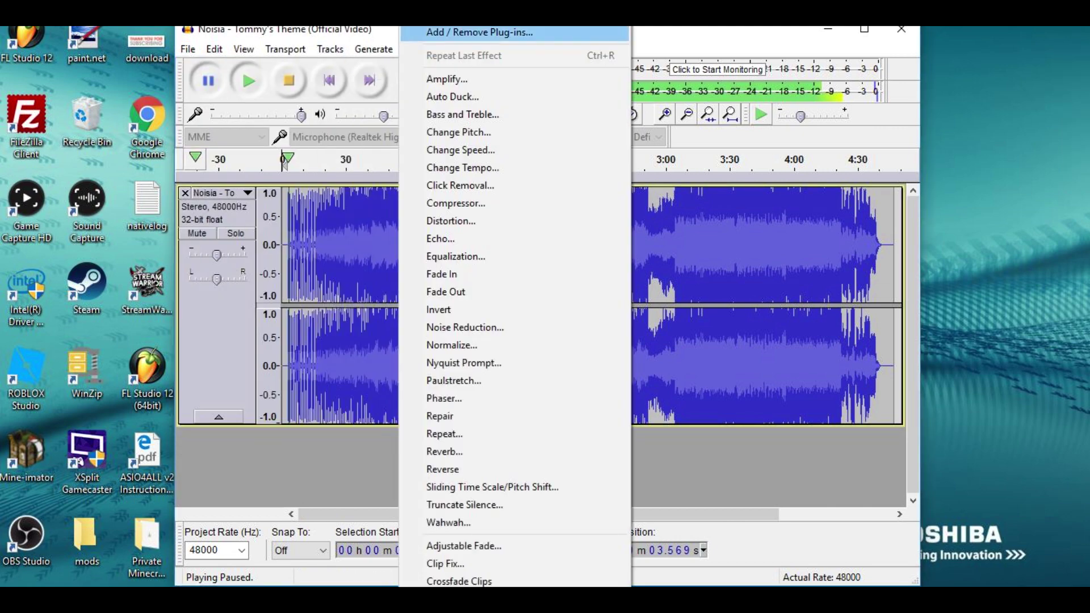
pyautogui.press('Down')
pyautogui.press('Down')
pyautogui.press('Down')
pyautogui.press('Down')
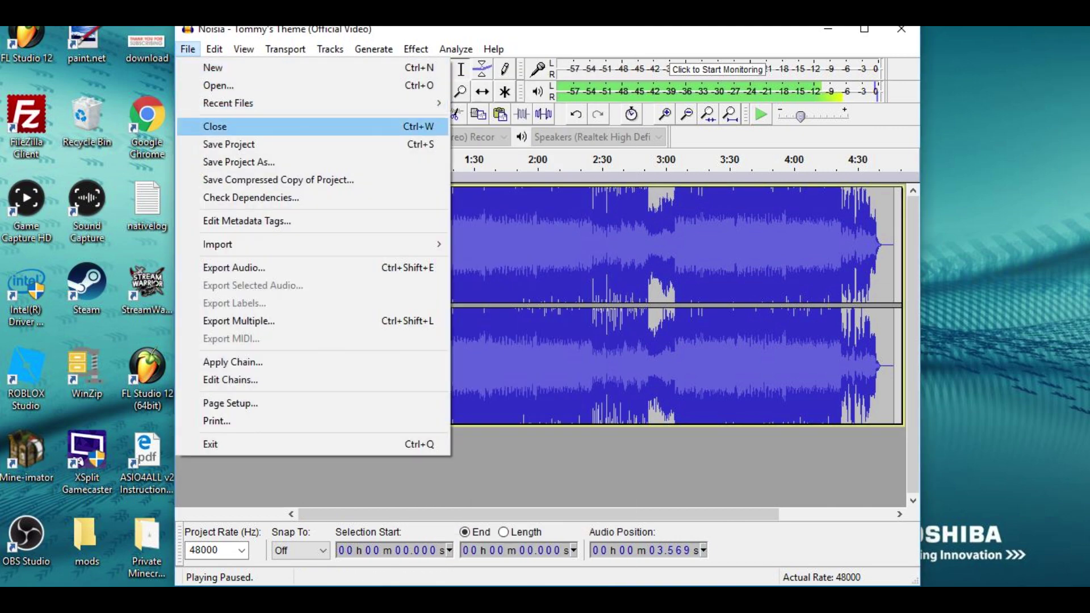
pyautogui.press('Down')
pyautogui.press('Down')
pyautogui.press('Up')
pyautogui.press('Up')
pyautogui.press('Up')
pyautogui.press('Up')
pyautogui.press('Up')
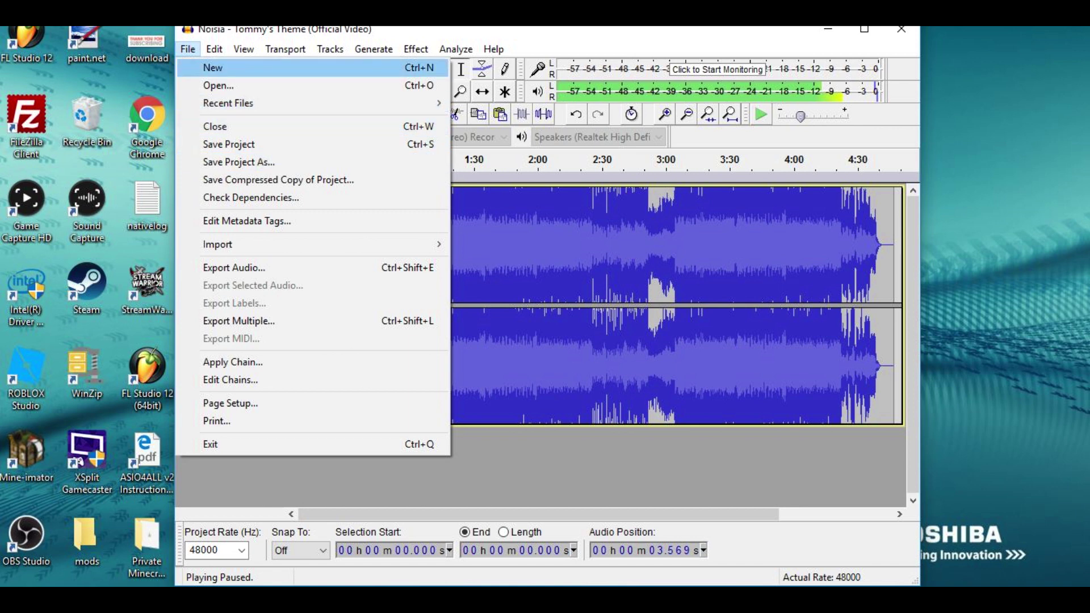
pyautogui.press('Down')
pyautogui.press('Down')
pyautogui.press('Down')
pyautogui.press('Down')
pyautogui.press('Down')
pyautogui.press('Down')
pyautogui.press('Down')
pyautogui.press('Down')
pyautogui.press('Down')
pyautogui.press('Down')
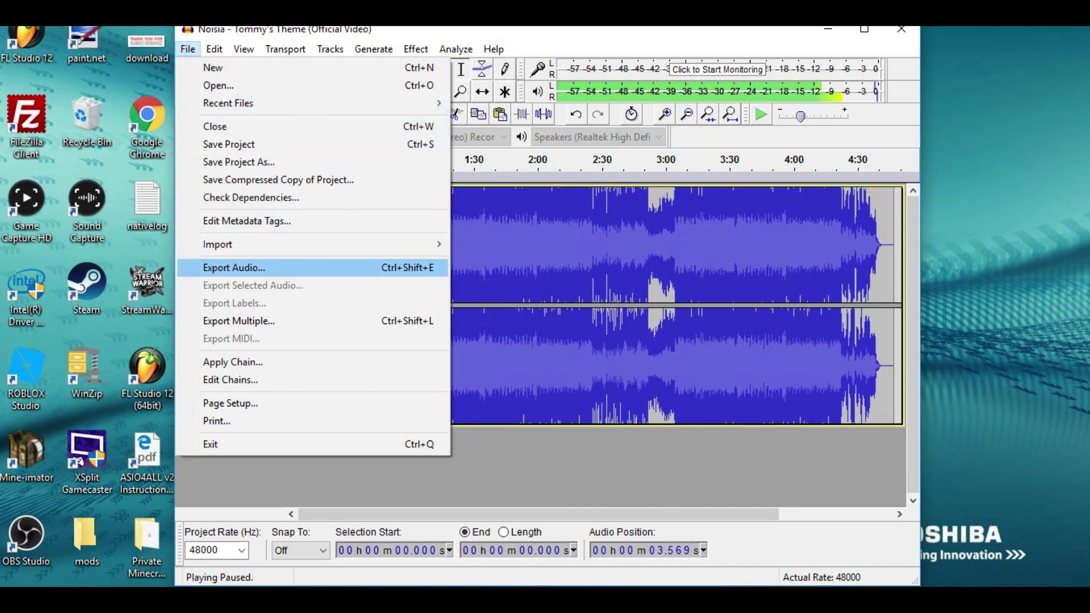
pyautogui.click(276, 261)
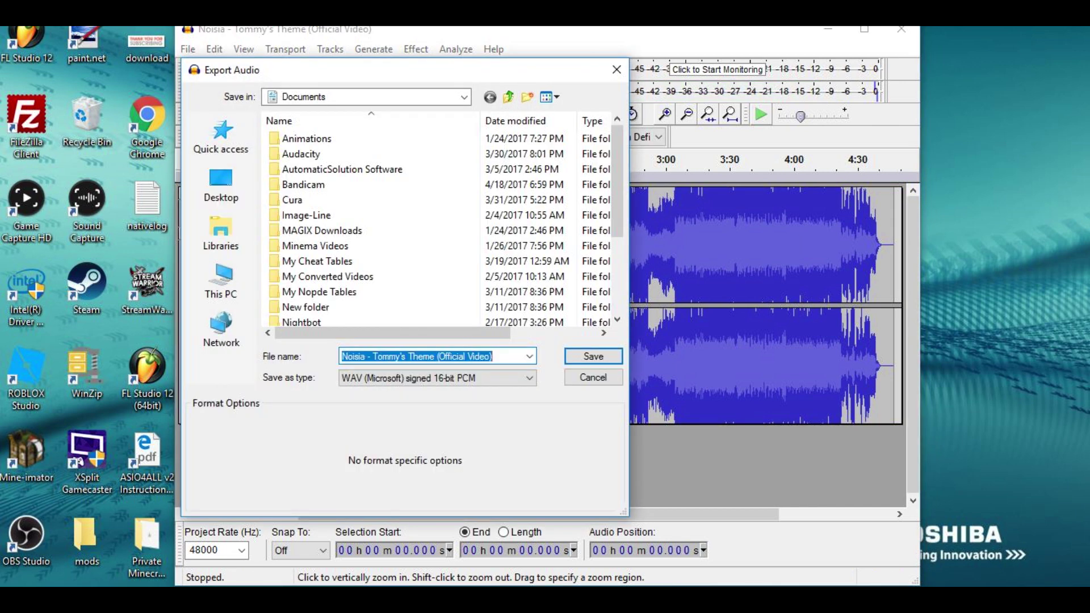
pyautogui.press('BackSpace')
pyautogui.write('Copy')
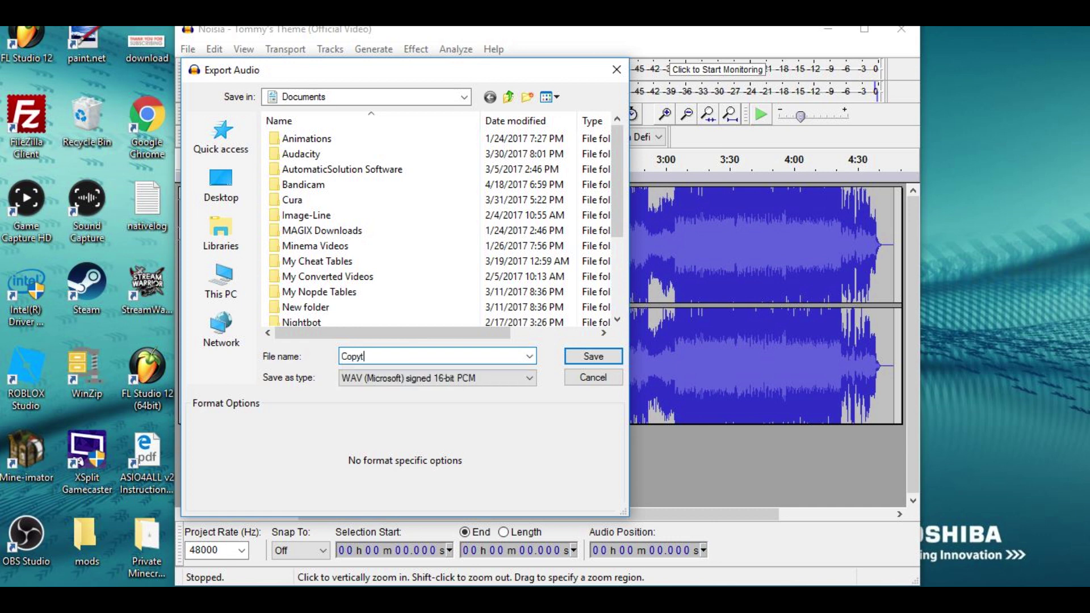
pyautogui.write('righted Music')
pyautogui.click(412, 378)
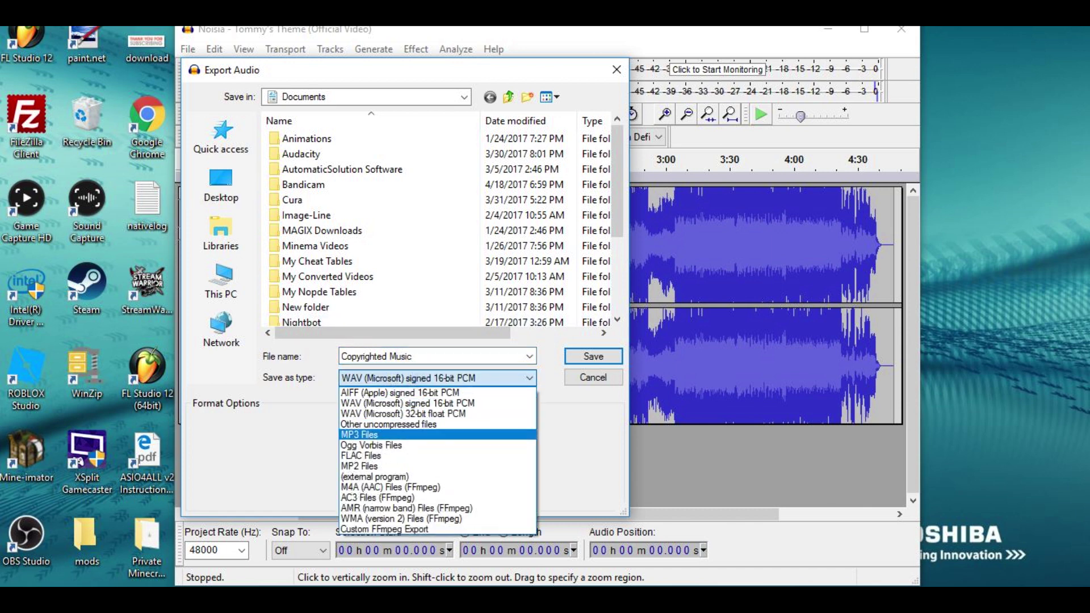
pyautogui.click(414, 435)
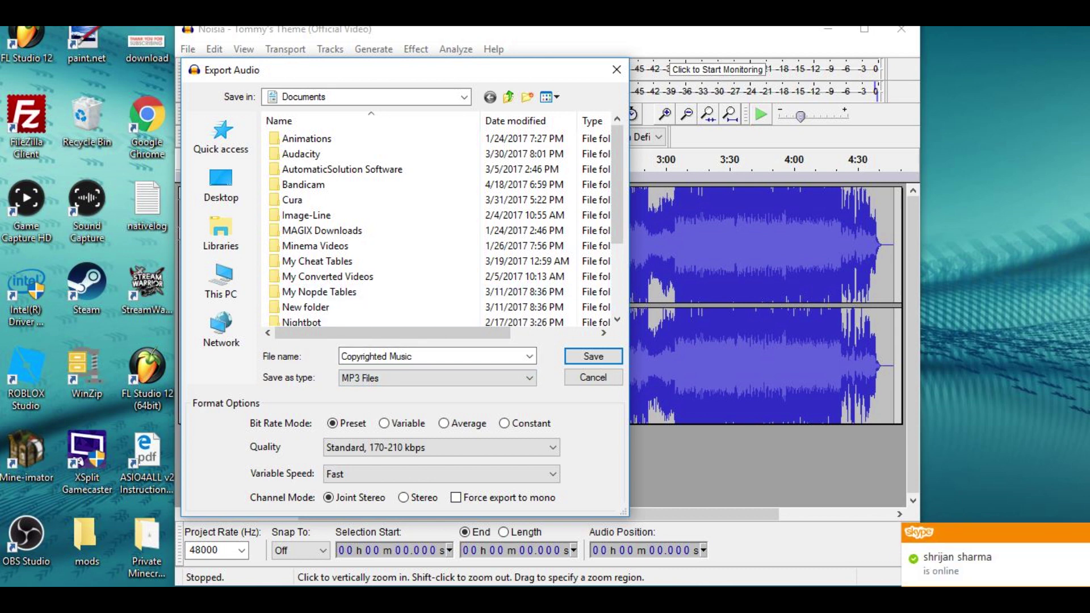
pyautogui.hotkey('ctrl', 'alt', 'd')
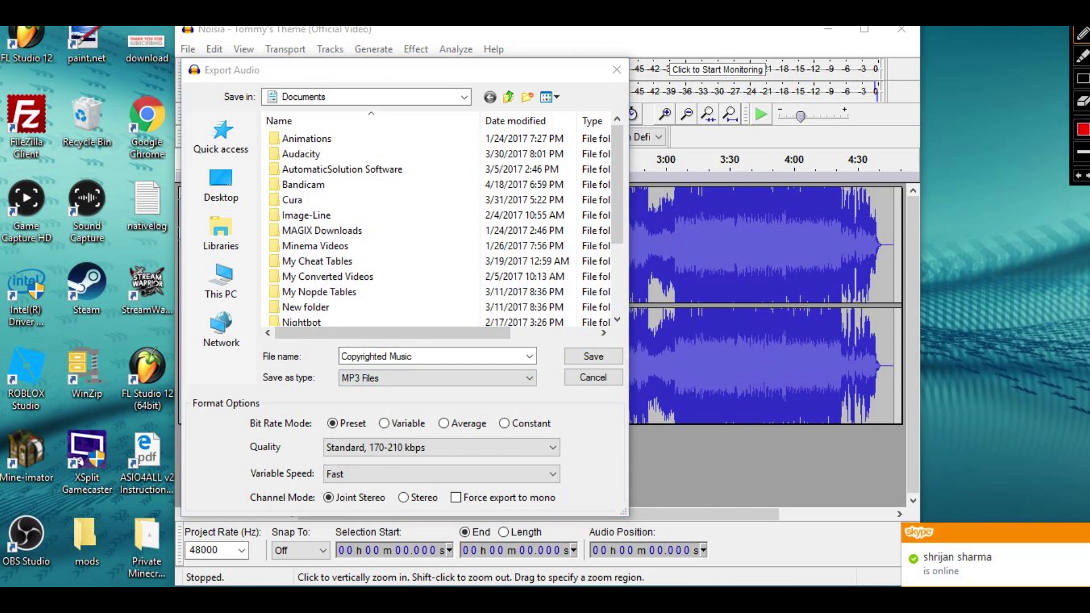
pyautogui.moveTo(339, 375)
pyautogui.mouseDown()
pyautogui.moveTo(486, 353)
pyautogui.moveTo(545, 386)
pyautogui.moveTo(463, 418)
pyautogui.moveTo(422, 390)
pyautogui.moveTo(336, 370)
pyautogui.mouseUp()
pyautogui.press('Escape')
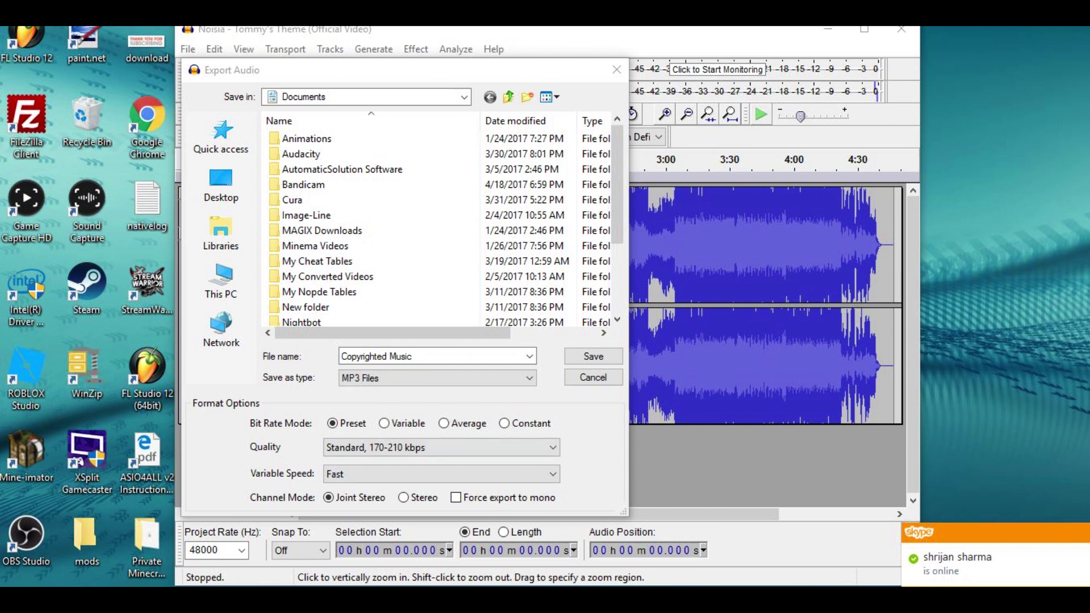
pyautogui.click(376, 378)
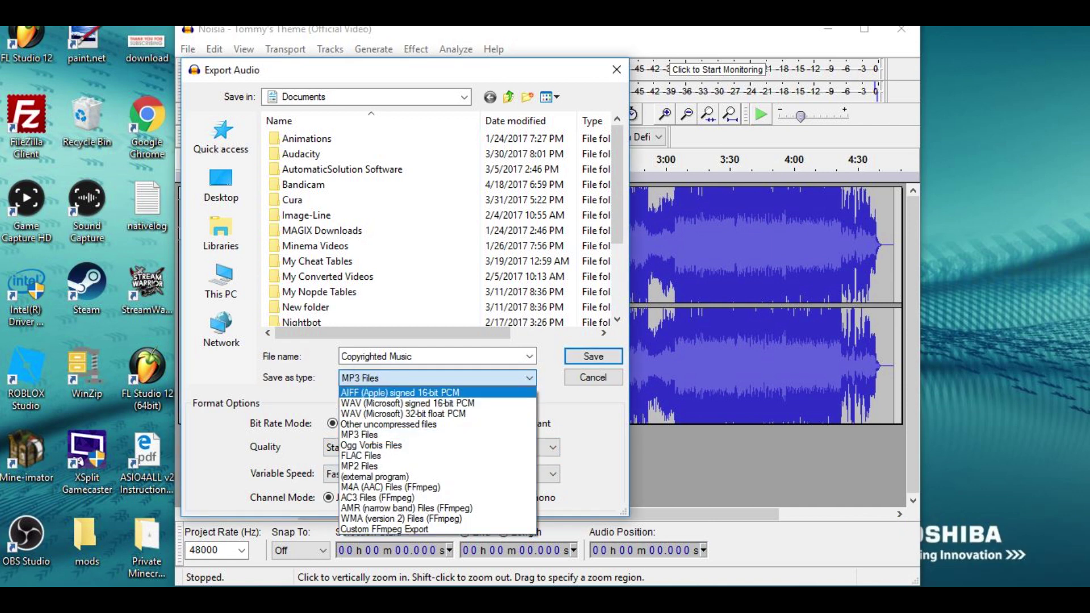
pyautogui.hotkey('ctrl', 'alt', 'd')
pyautogui.click(395, 380)
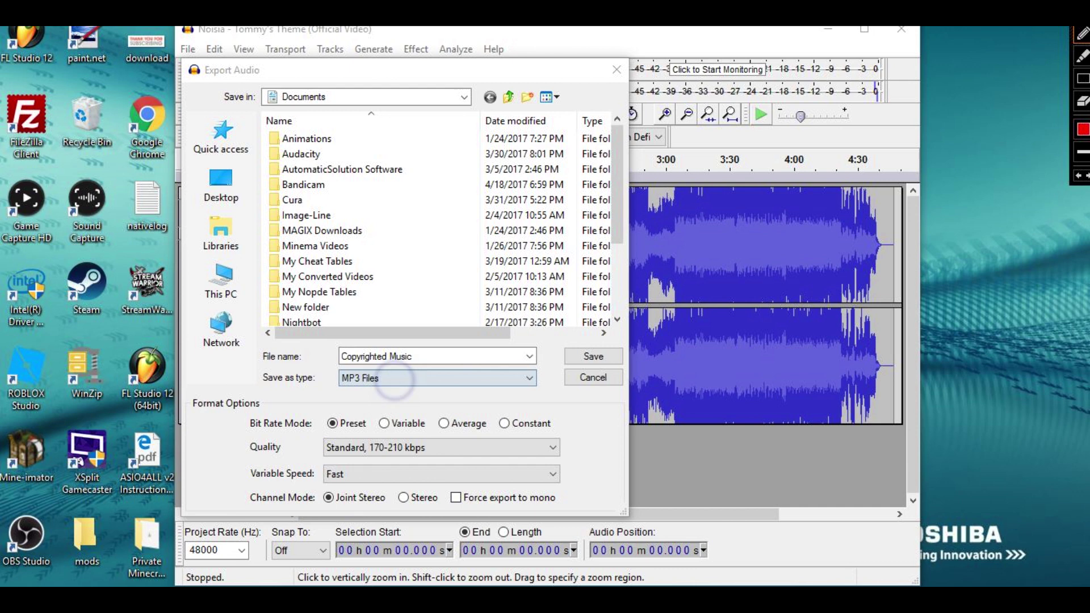
pyautogui.hotkey('ctrl', 'alt', 'd')
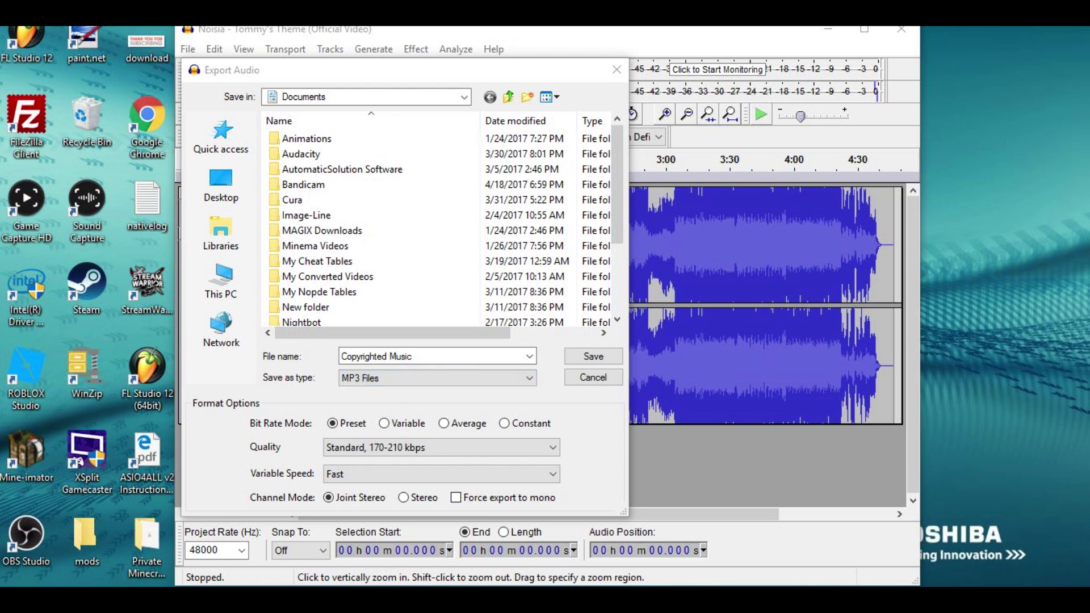
# Set the export type to WAV (Microsoft) signed 16-bit PCM and save the file in the Documents library
pyautogui.click(361, 379)
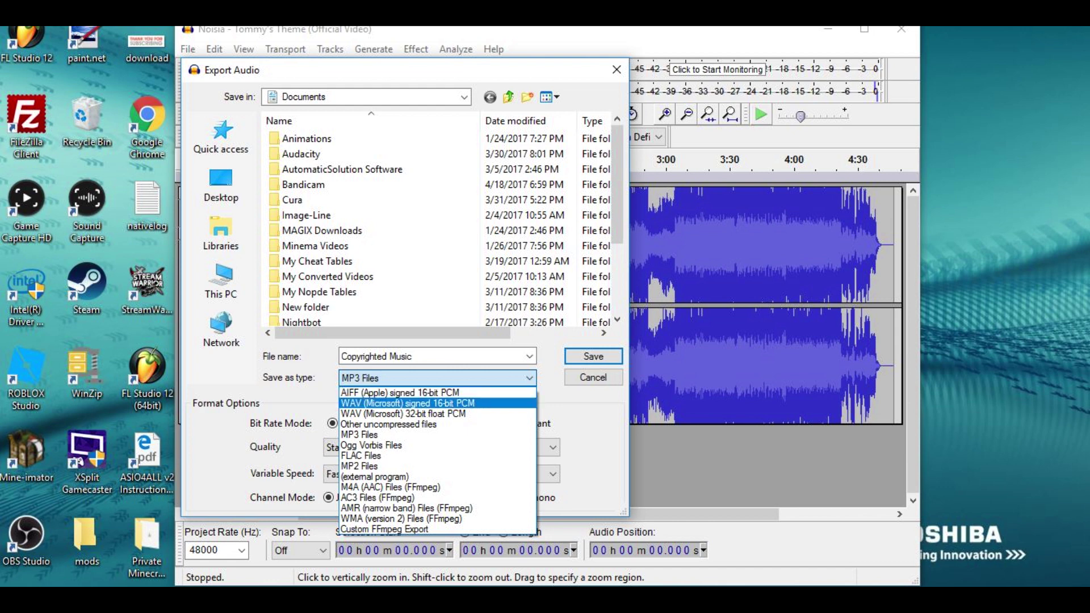
pyautogui.click(458, 404)
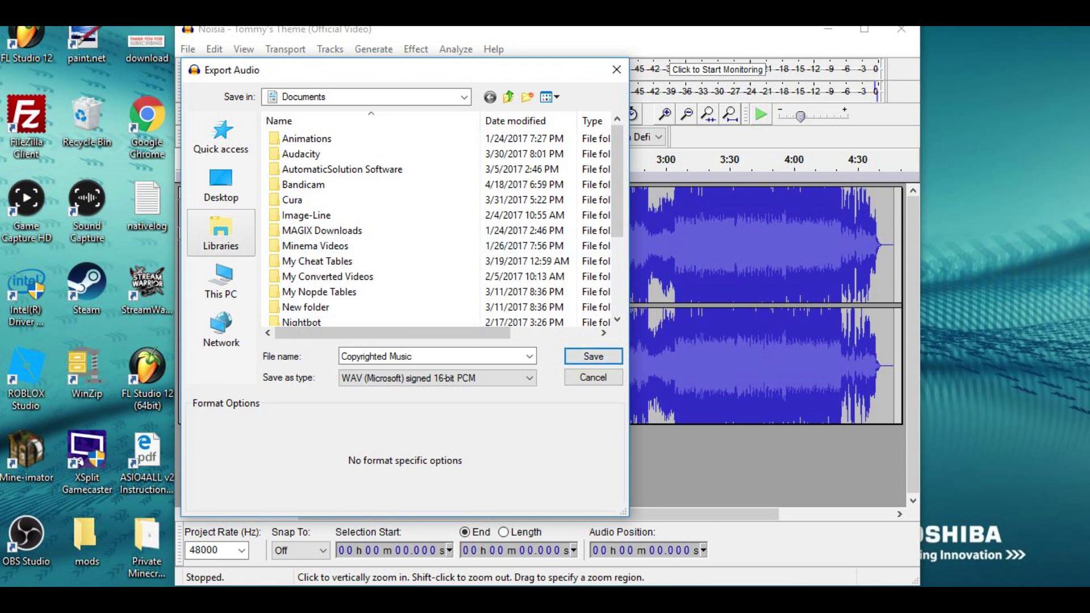
pyautogui.click(221, 230)
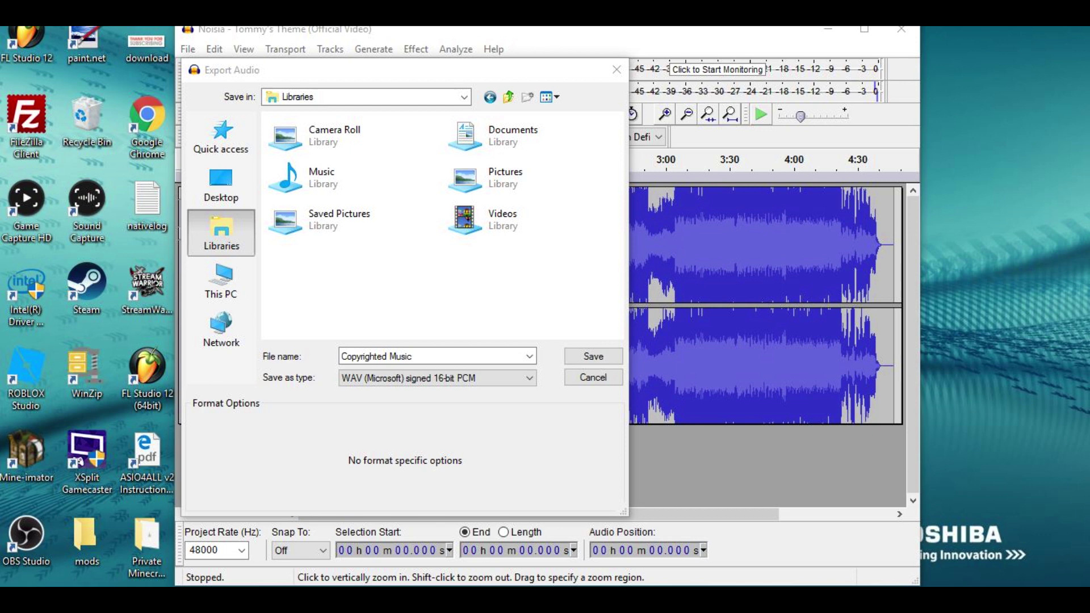
pyautogui.click(482, 135)
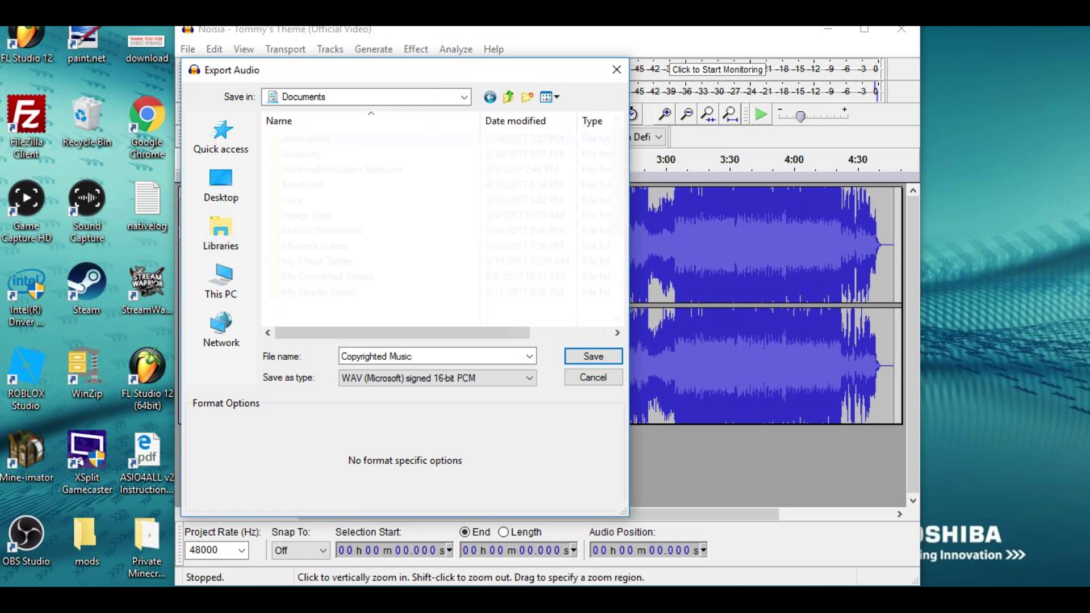
pyautogui.click(588, 354)
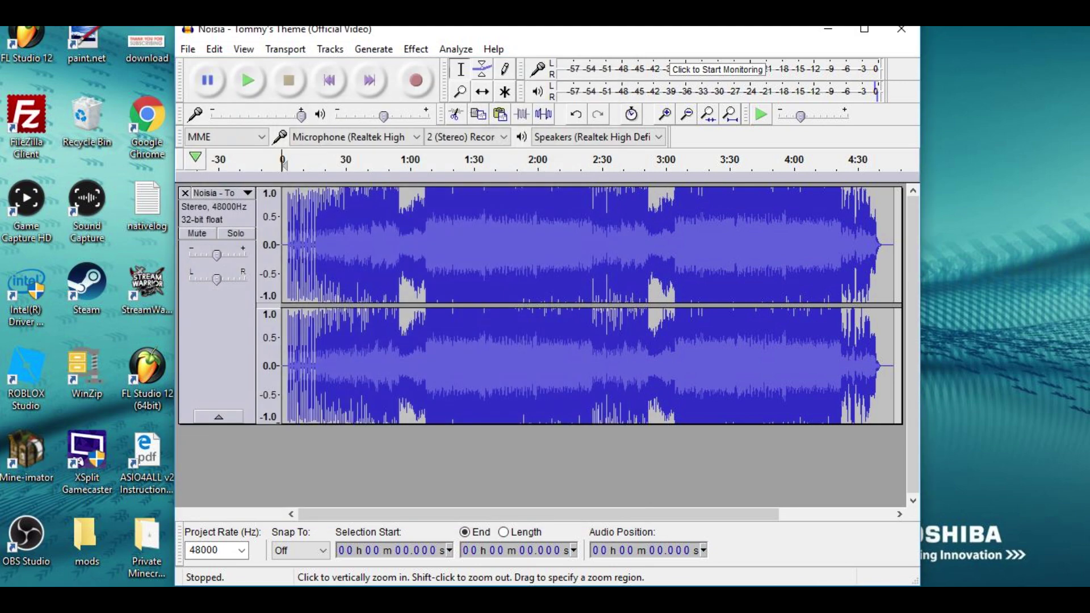
pyautogui.click(644, 440)
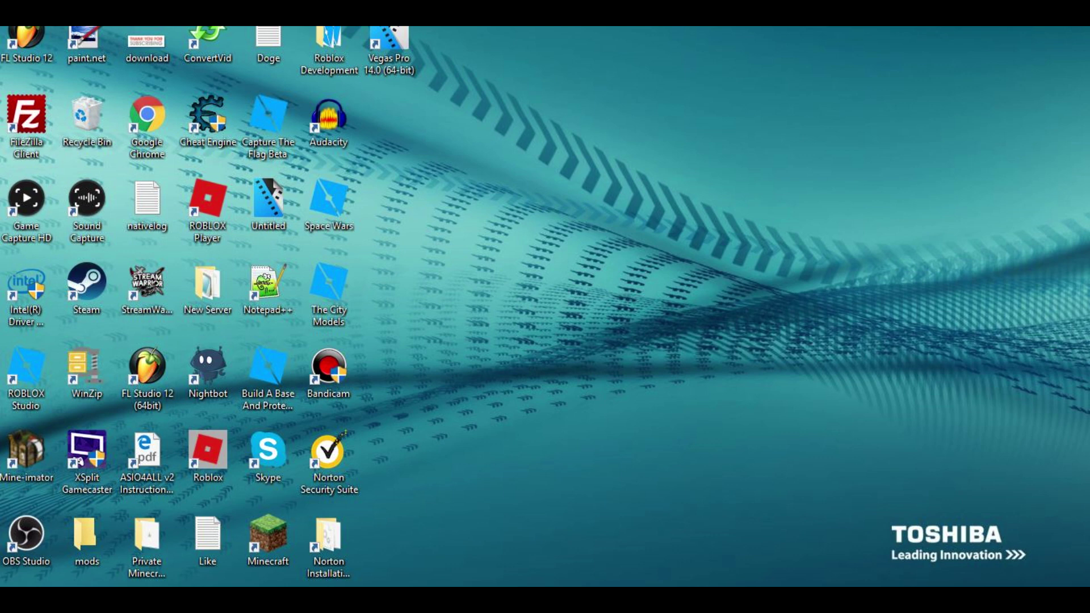
# Switch to VEGAS Pro and delete the original song's event from audio track 3
pyautogui.moveTo(625, 585)
pyautogui.click(536, 533)
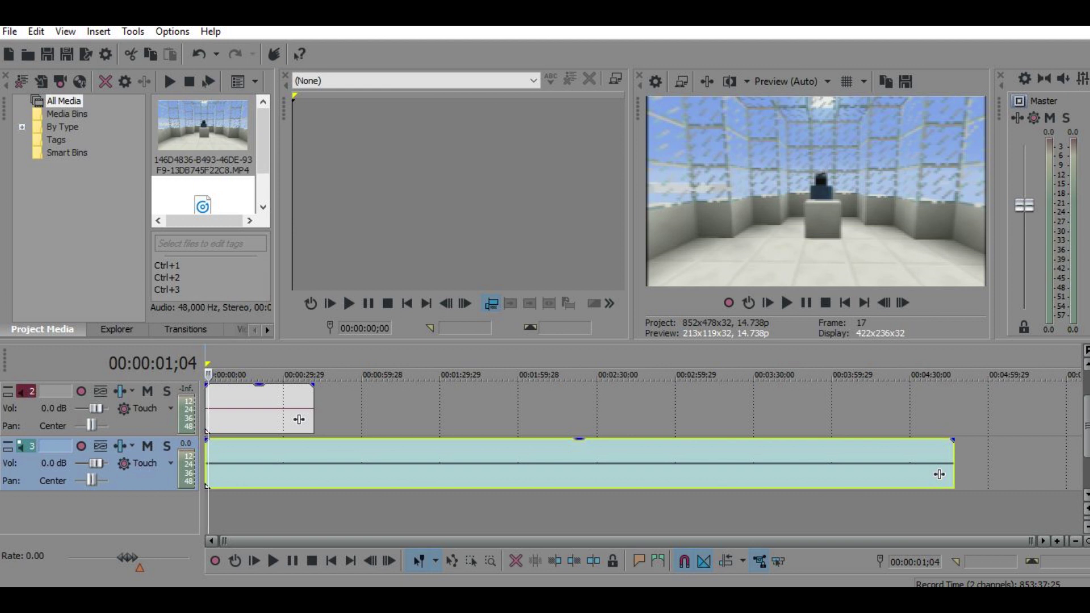
pyautogui.click(724, 463)
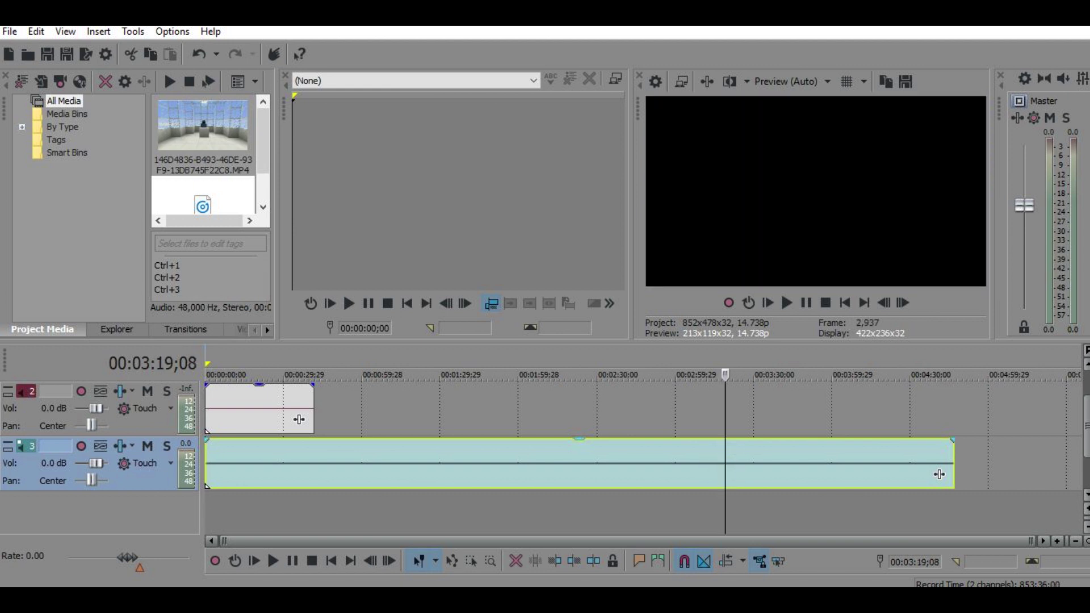
pyautogui.moveTo(680, 460); pyautogui.dragTo(718, 408)
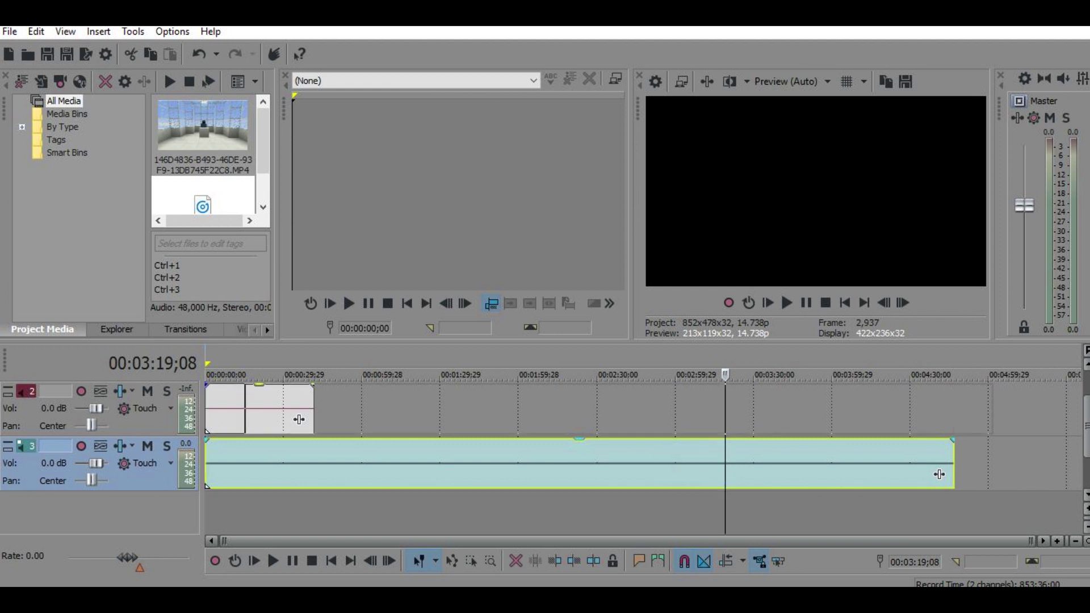
pyautogui.moveTo(938, 474)
pyautogui.mouseDown()
pyautogui.moveTo(974, 474)
pyautogui.moveTo(939, 474)
pyautogui.mouseUp()
pyautogui.rightClick(939, 474)
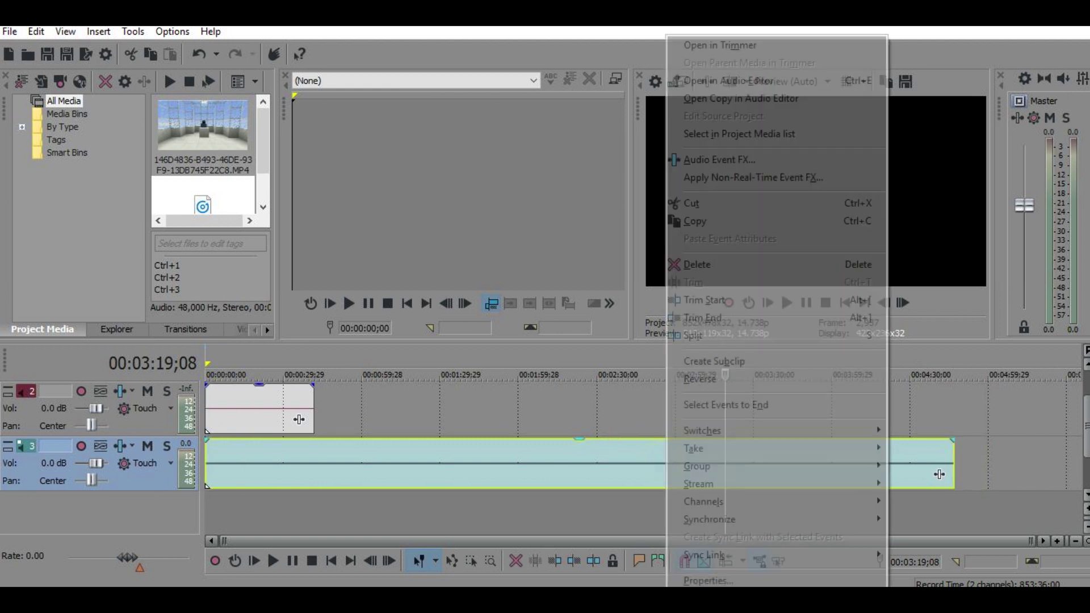
pyautogui.click(739, 265)
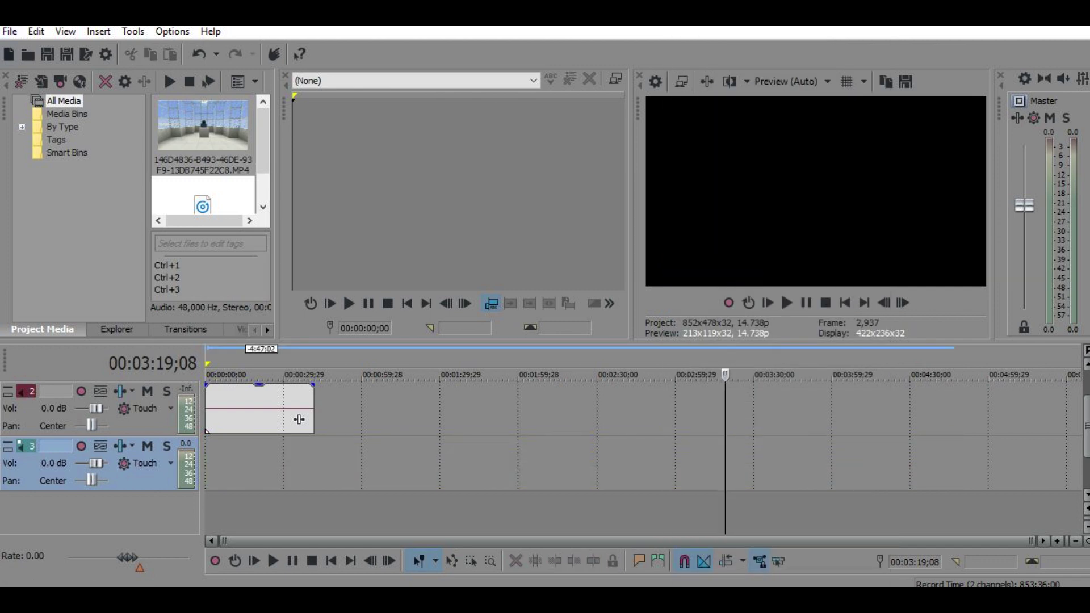
# Open "Copyrighted Music" from the Documents folder in the project and move its event to the start of audio track 3
pyautogui.hotkey('ctrl', 'o')
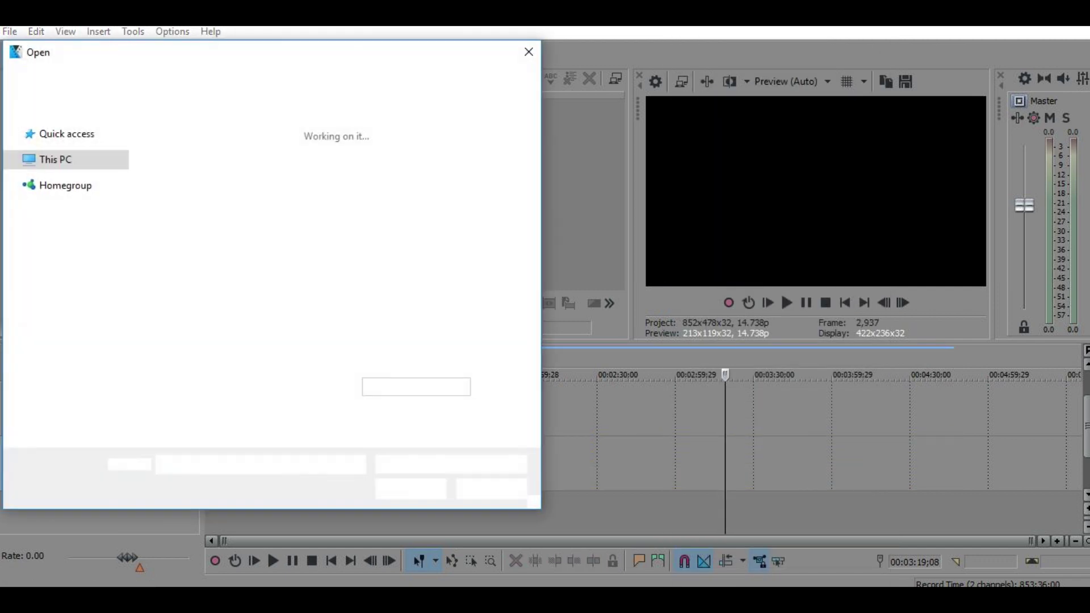
pyautogui.click(55, 154)
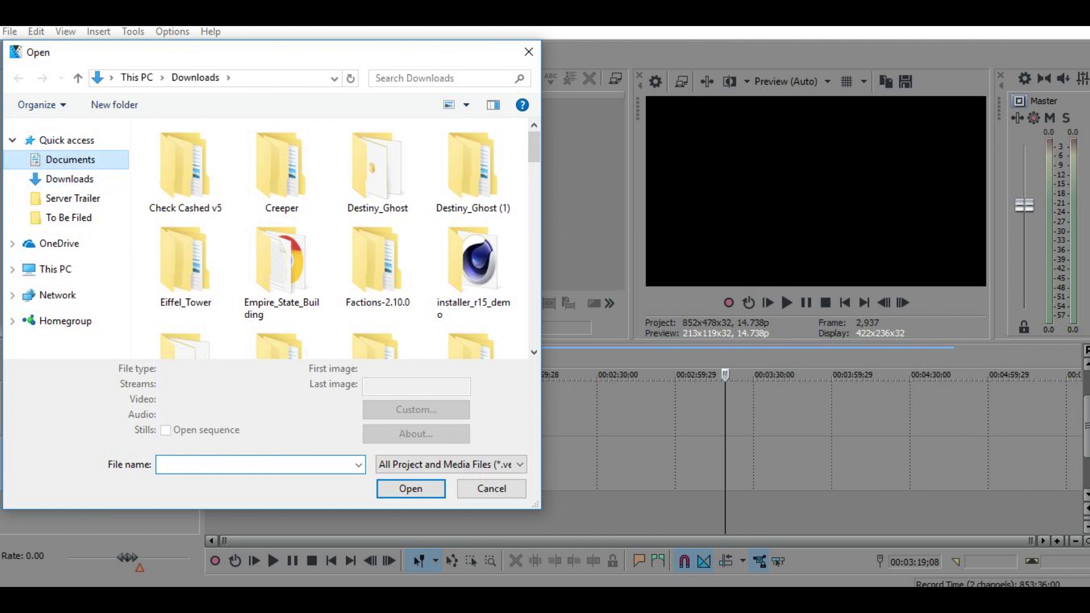
pyautogui.scroll(-5, 329, 238)
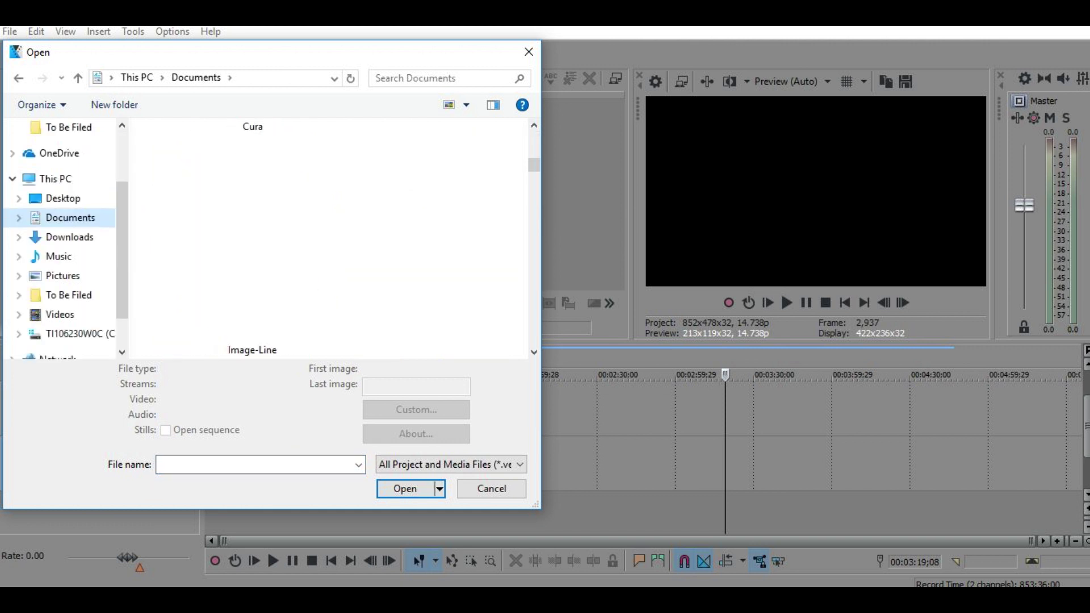
pyautogui.scroll(-6, 329, 238)
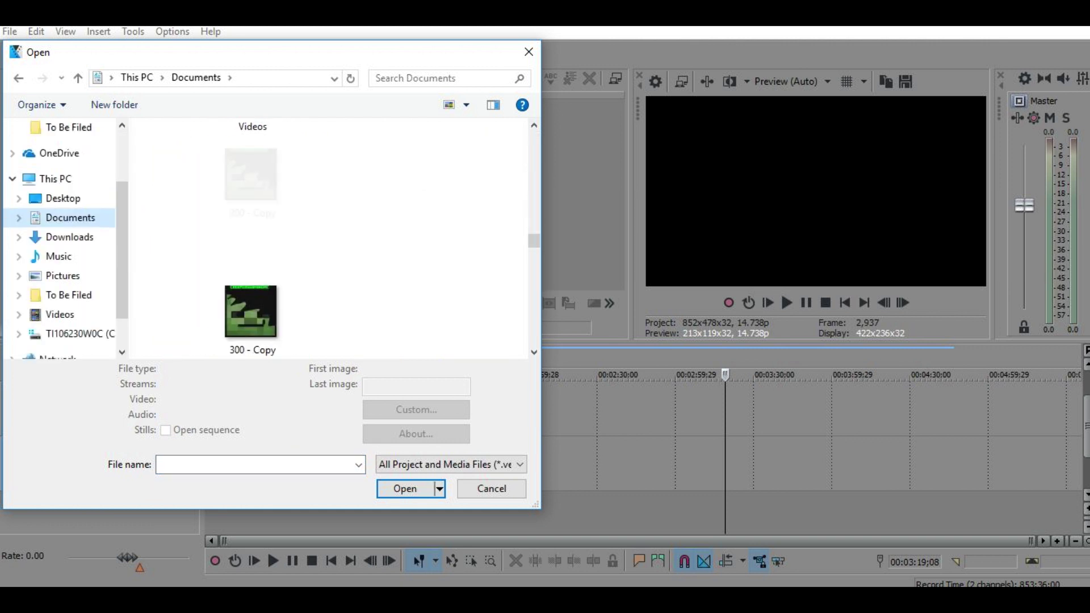
pyautogui.scroll(1, 252, 238)
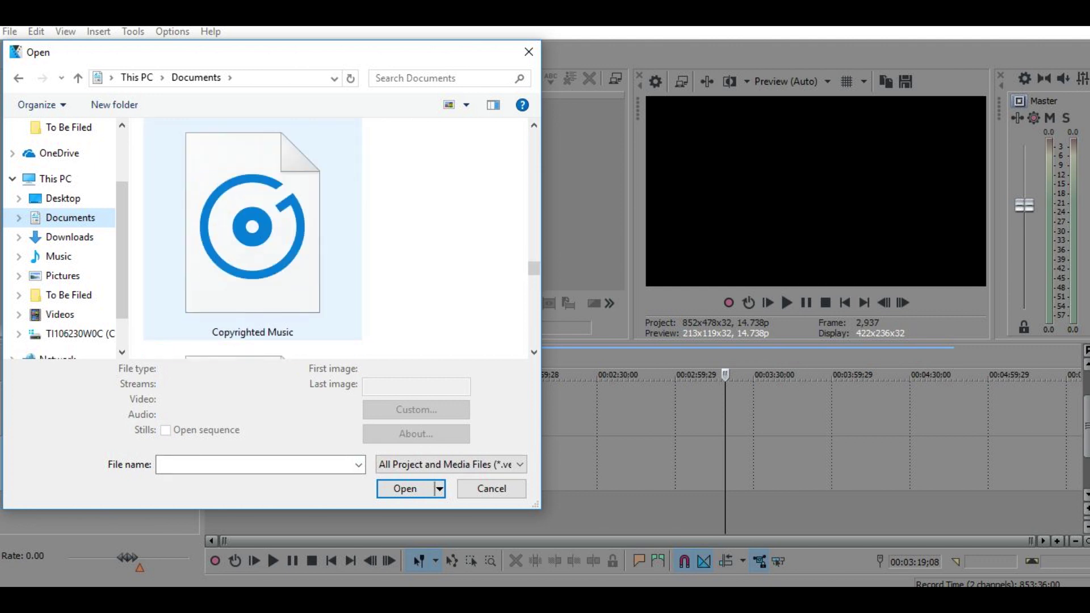
pyautogui.doubleClick(299, 302)
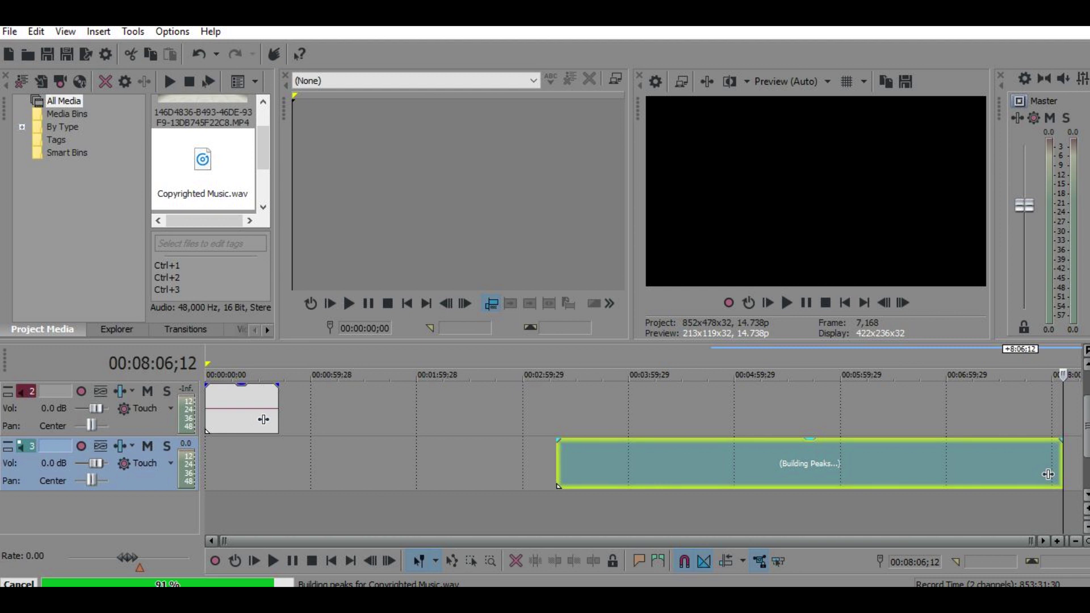
pyautogui.click(718, 457)
pyautogui.moveTo(1048, 474); pyautogui.dragTo(697, 474)
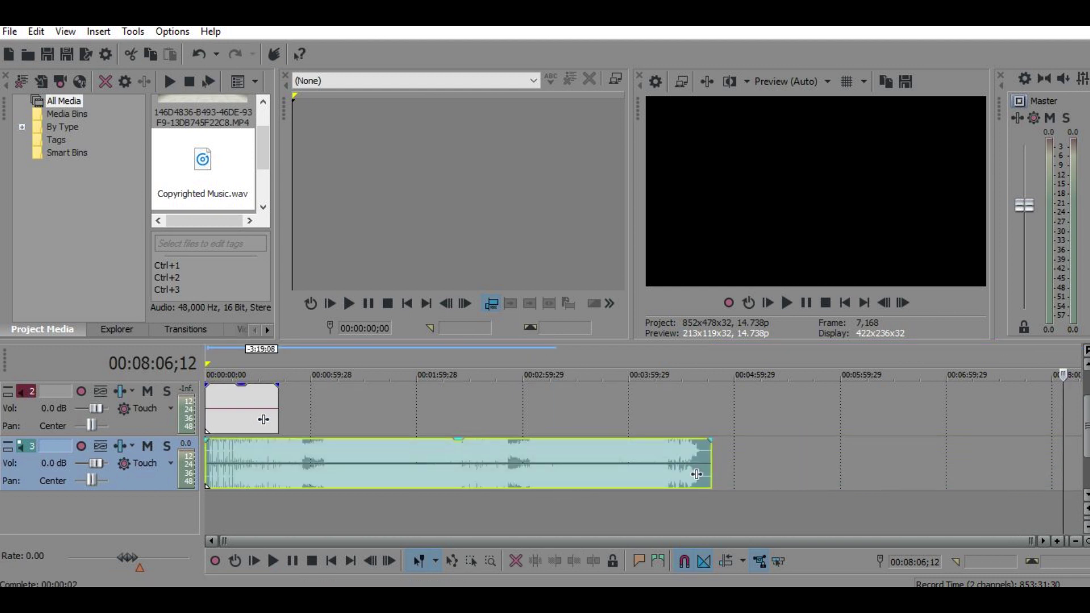
# Play the first few seconds of the timeline from the beginning to hear the new audio, and pause playback
pyautogui.press('Home')
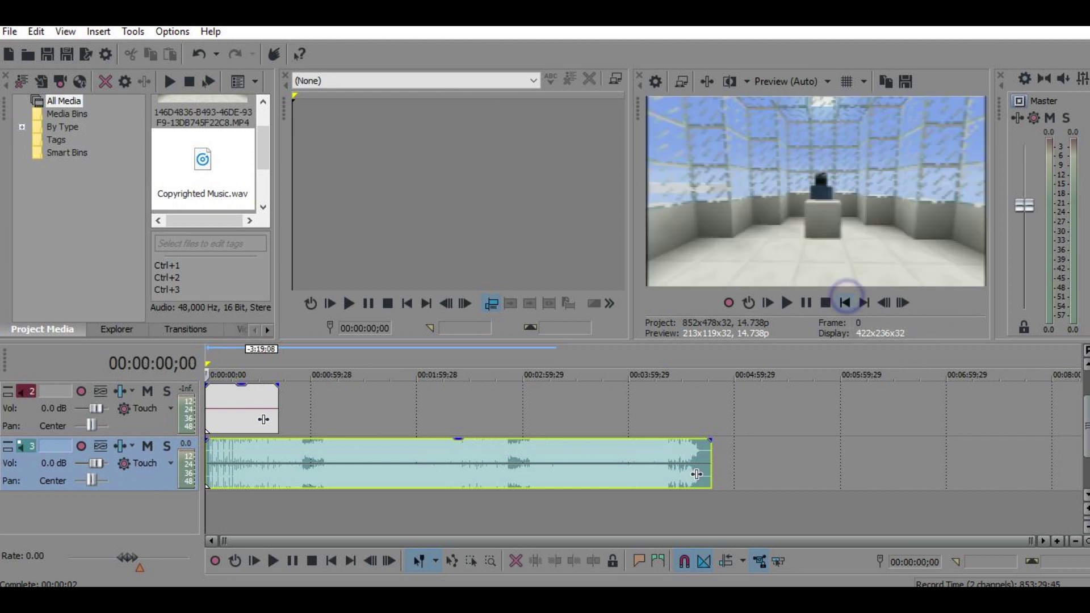
pyautogui.press('space')
pyautogui.click(787, 303)
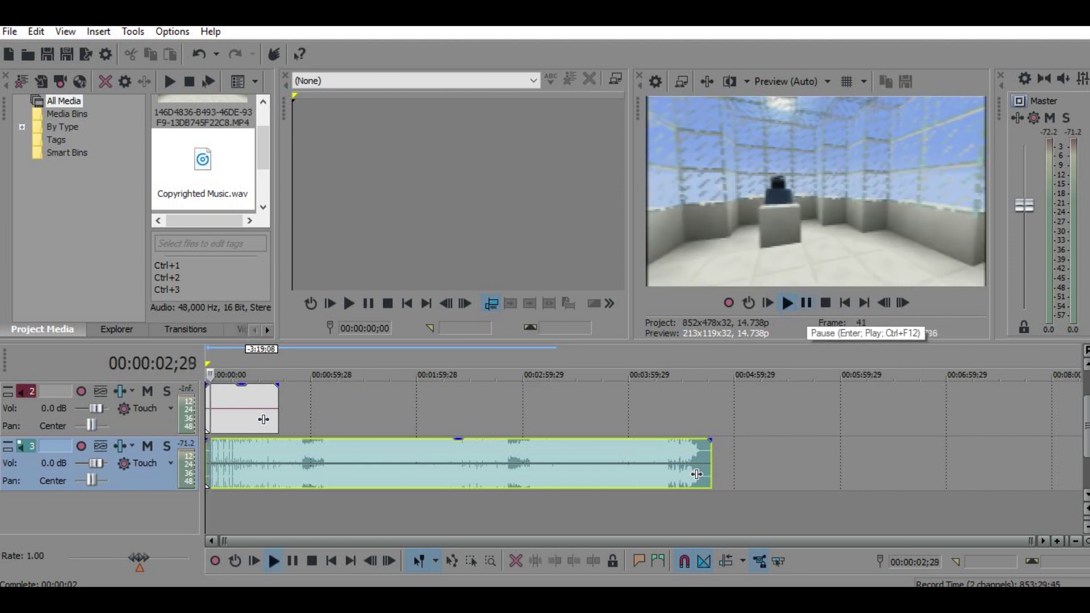
pyautogui.click(807, 301)
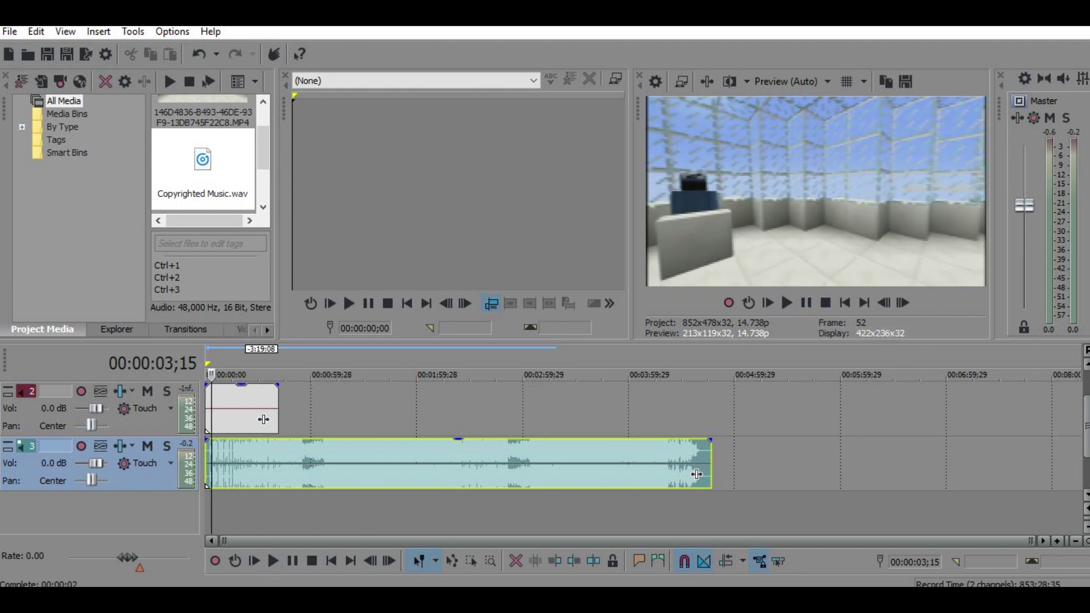